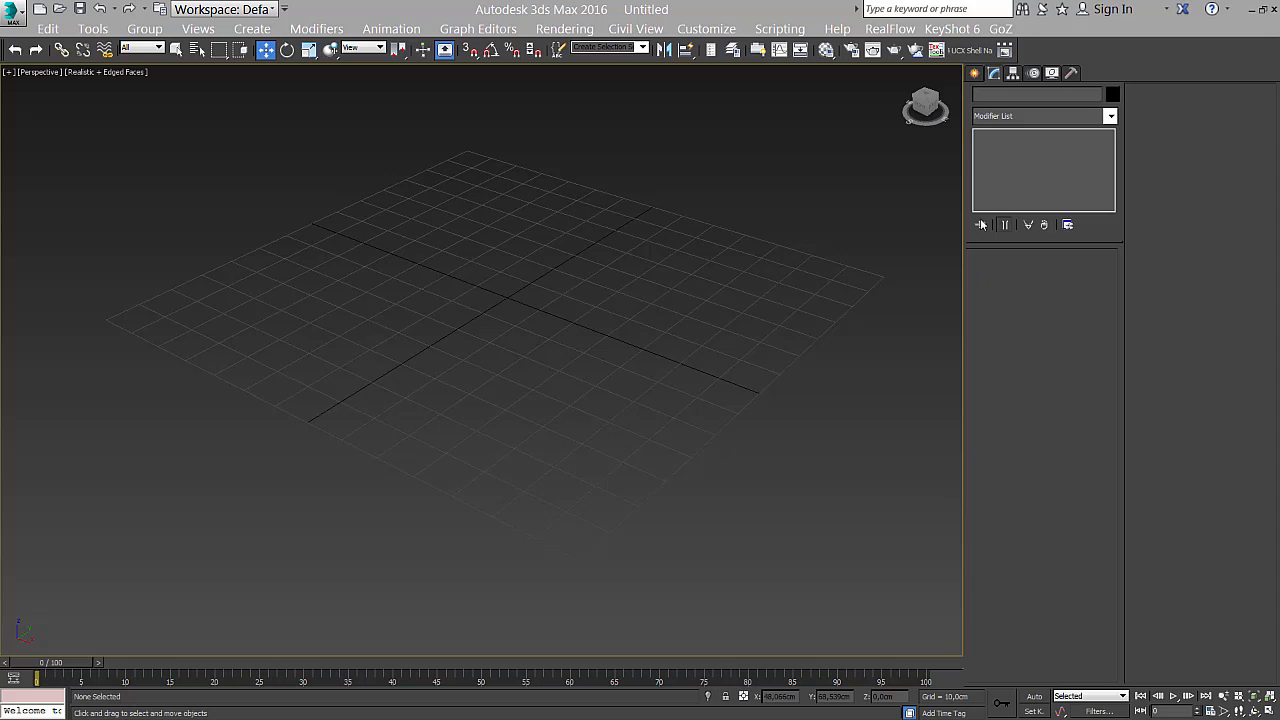
Create a standard primitive plane covering most of the perspective grid
{"action": "left_click", "coordinate": [976, 74]}
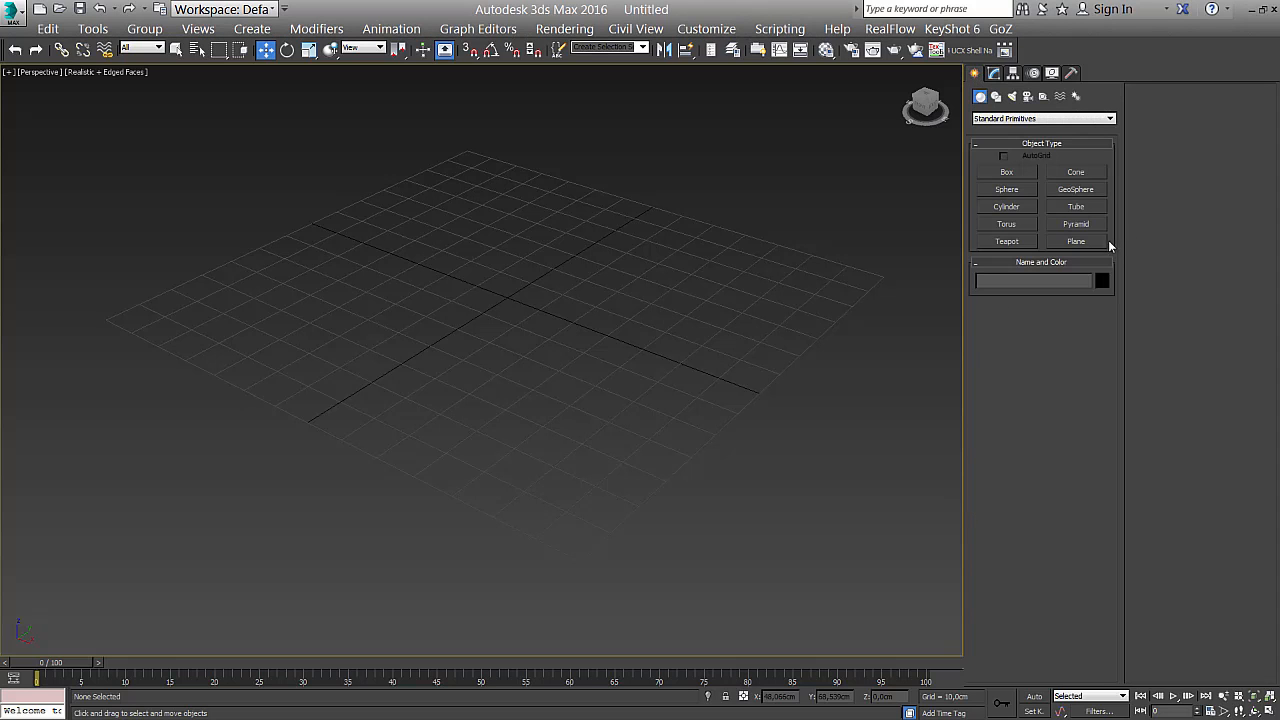
{"action": "left_click", "coordinate": [1098, 241]}
{"action": "middle_click_drag", "start_coordinate": [897, 266], "coordinate": [676, 186], "text": "alt"}
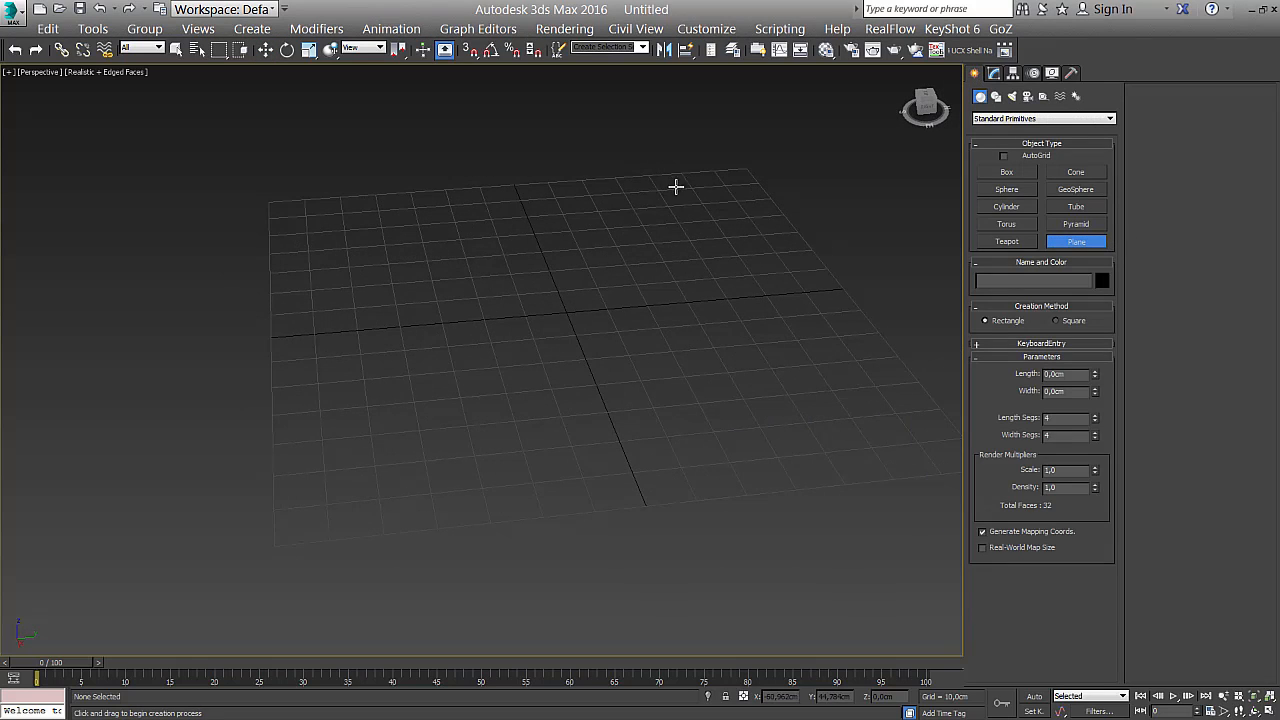
{"action": "left_click_drag", "start_coordinate": [676, 186], "coordinate": [373, 515]}
{"action": "right_click", "coordinate": [433, 490]}
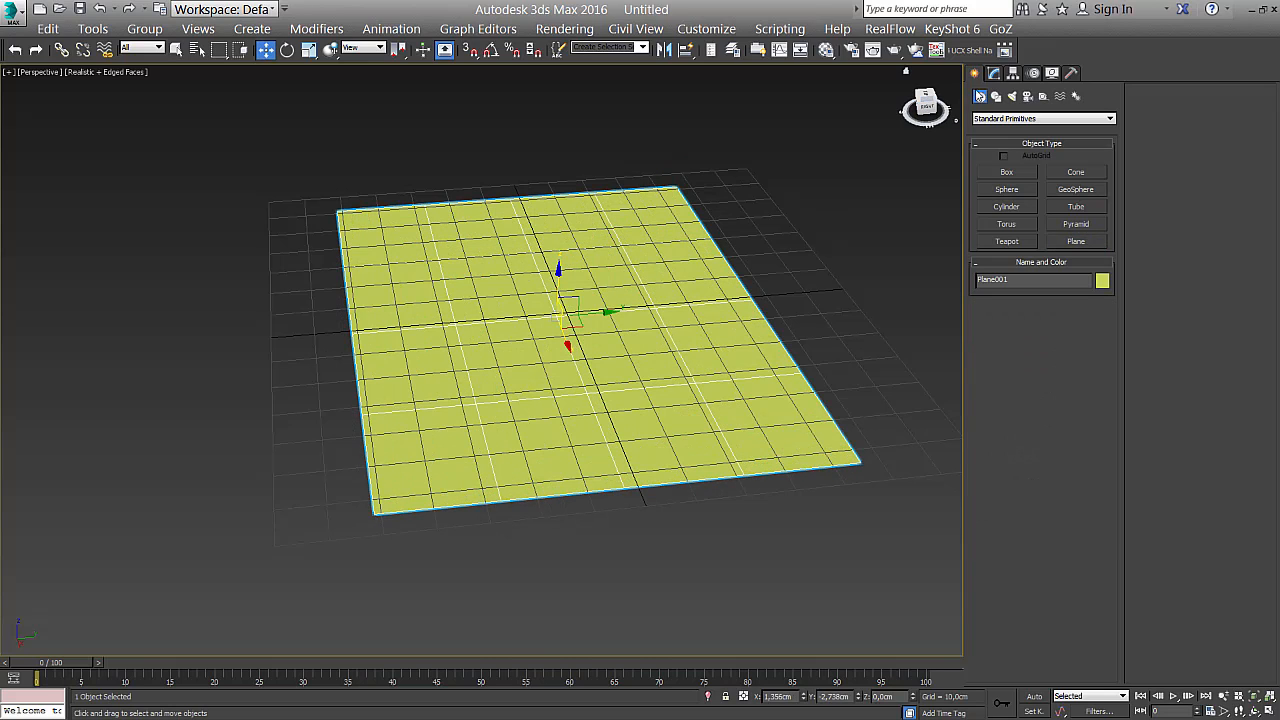
Set the plane's length and width to 100 cm and hide the viewport grid
{"action": "left_click", "coordinate": [994, 75]}
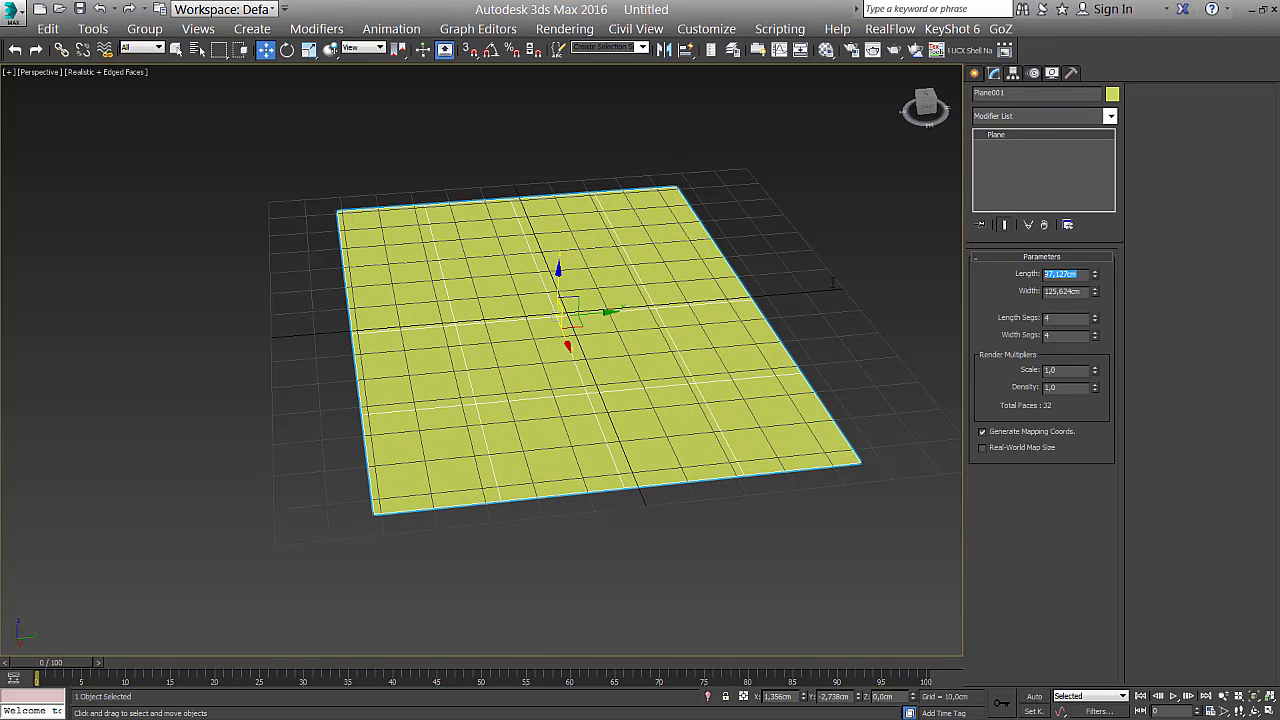
{"action": "type", "text": "100"}
{"action": "key", "text": "Tab"}
{"action": "type", "text": "100"}
{"action": "key", "text": "Tab"}
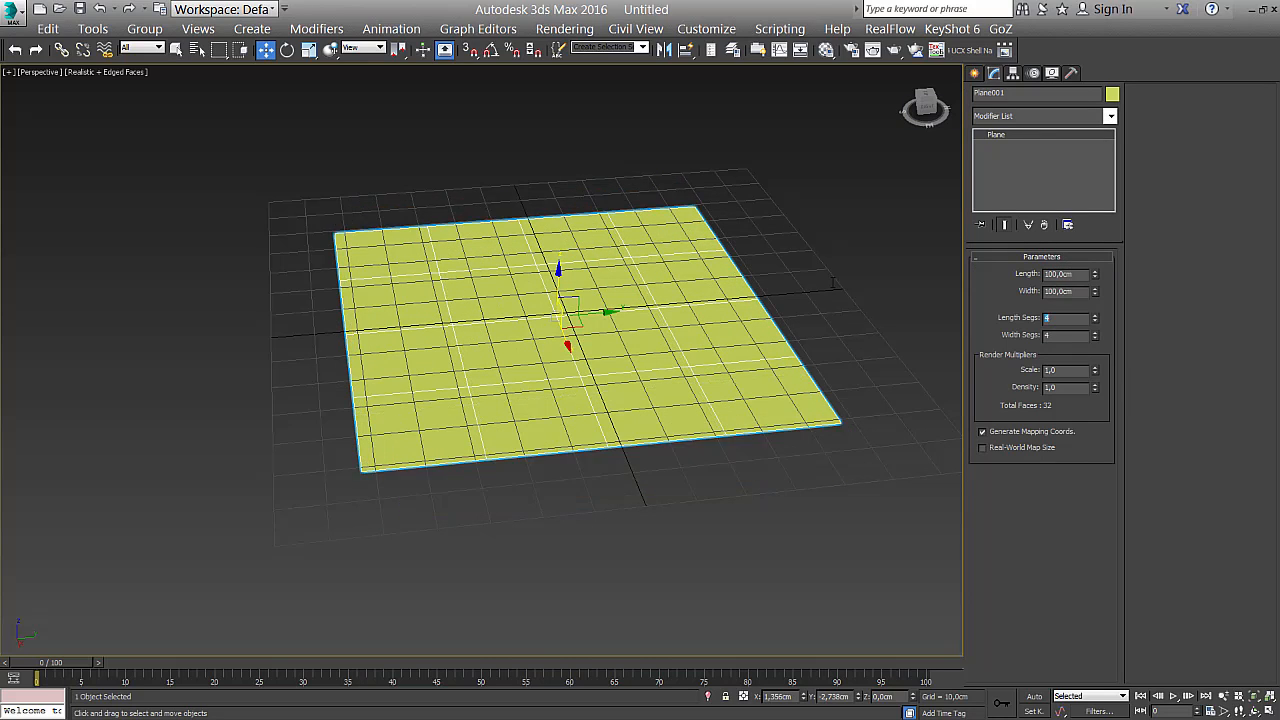
{"action": "middle_click_drag", "start_coordinate": [601, 429], "coordinate": [611, 425], "text": "alt"}
{"action": "key", "text": "g"}
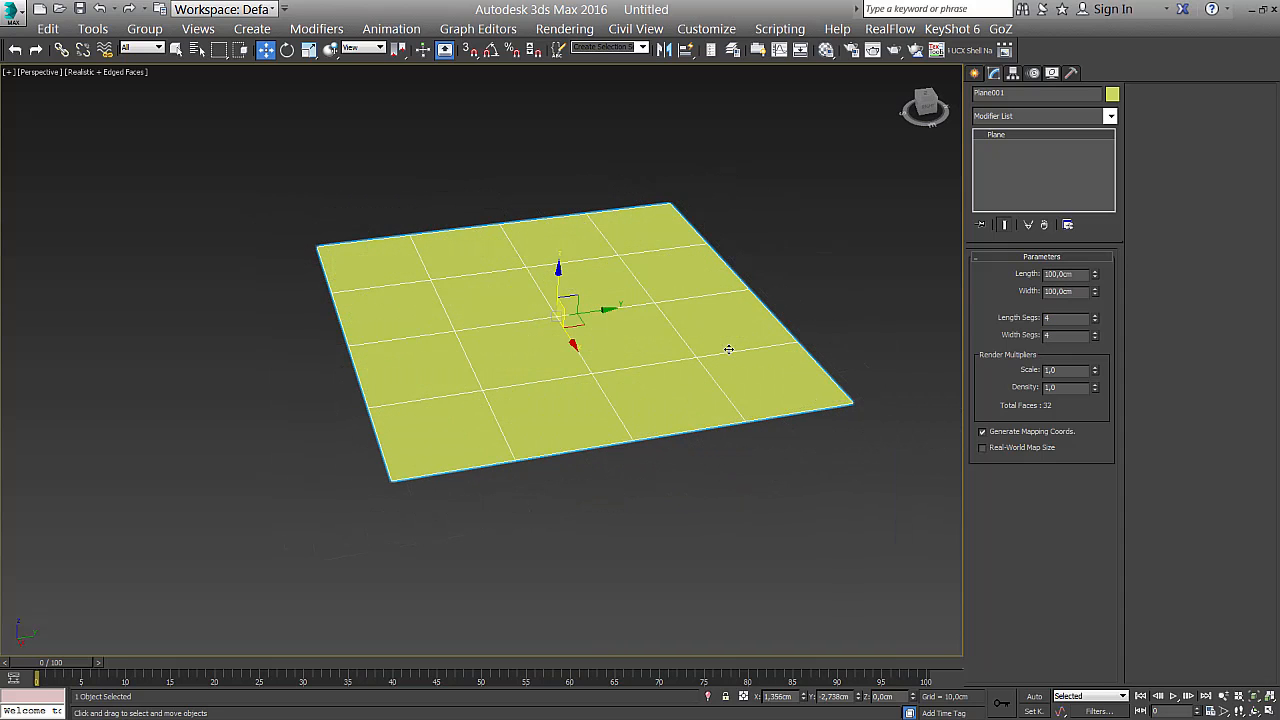
Convert the plane to an Editable Poly
{"action": "middle_click_drag", "start_coordinate": [653, 329], "coordinate": [506, 269], "text": "alt"}
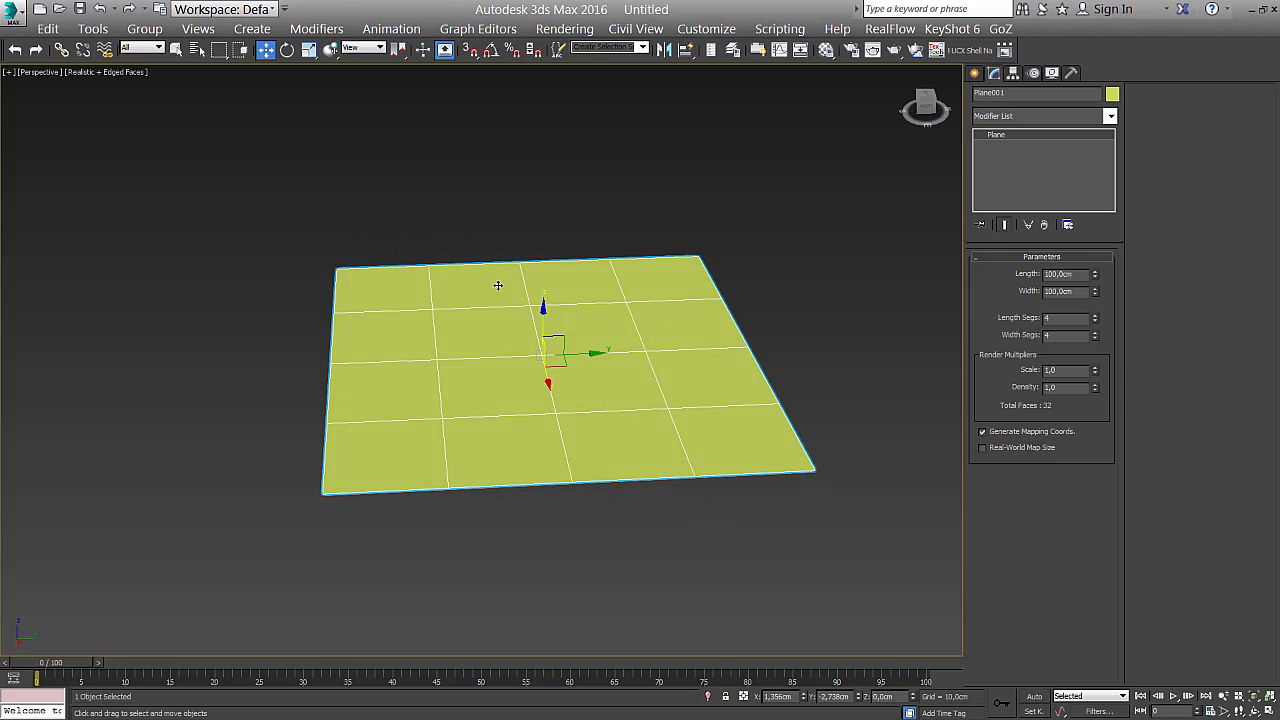
{"action": "right_click", "coordinate": [480, 280]}
{"action": "mouse_move", "coordinate": [617, 446]}
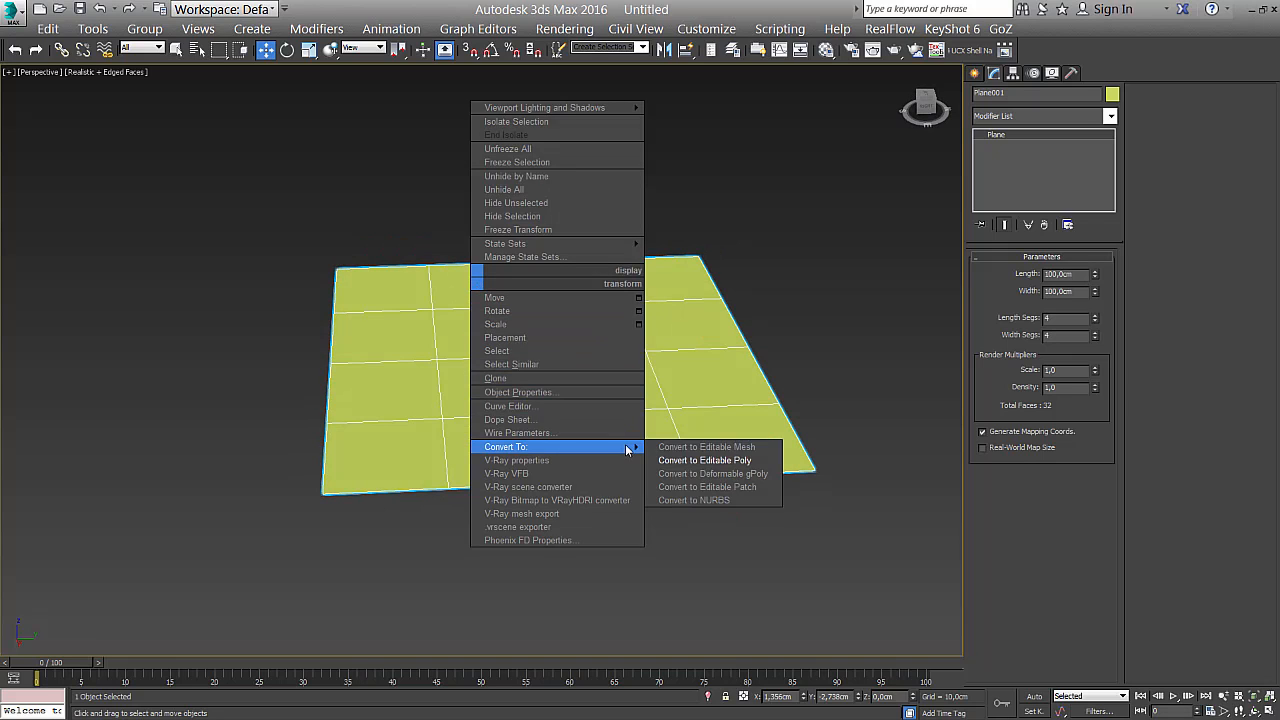
{"action": "left_click", "coordinate": [720, 462]}
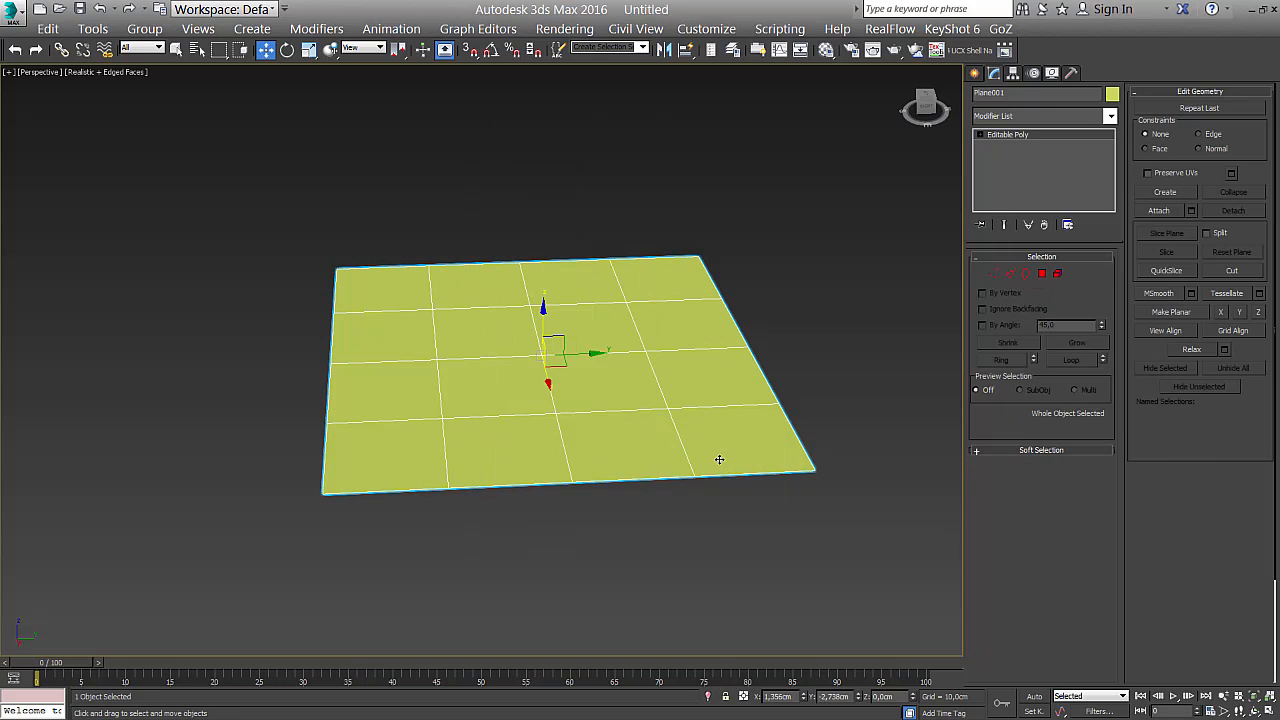
Extrude one outer edge of the plane repeatedly, outward and then upward, into a strip curling back over the plane
{"action": "middle_click_drag", "start_coordinate": [820, 274], "coordinate": [797, 352], "text": "alt"}
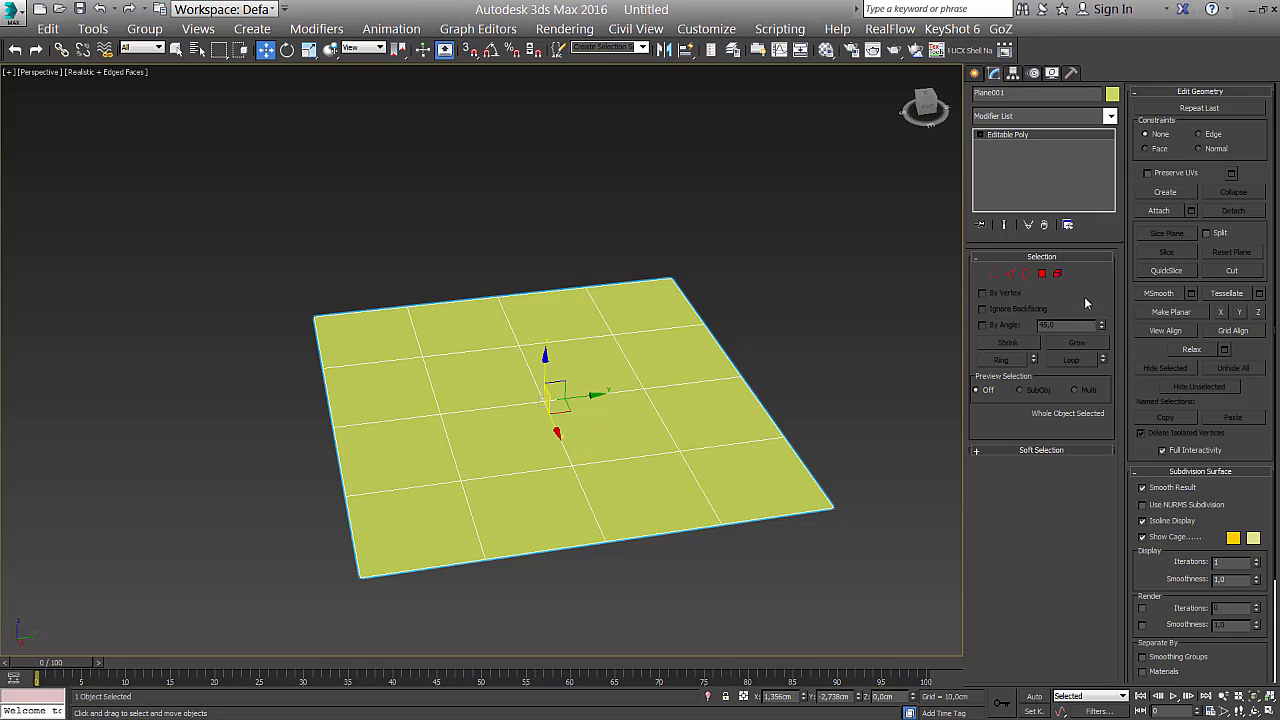
{"action": "left_click", "coordinate": [1010, 274]}
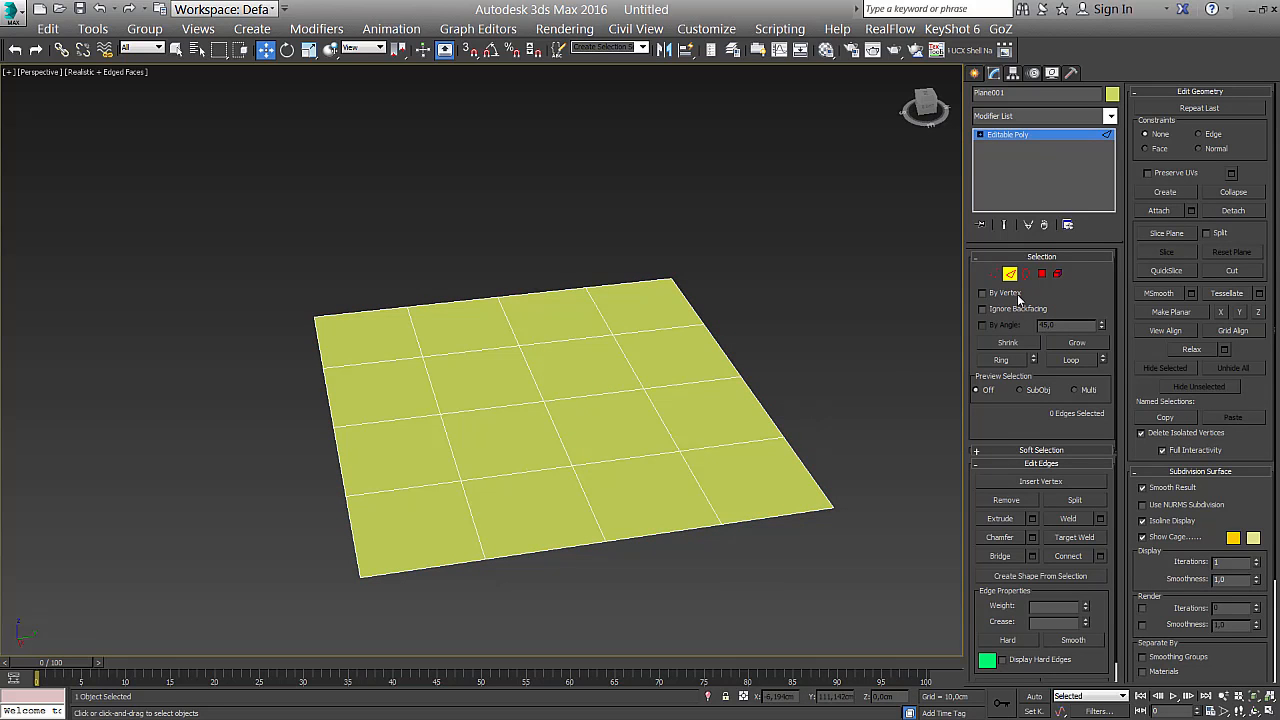
{"action": "middle_click_drag", "start_coordinate": [841, 383], "coordinate": [676, 397], "text": "alt"}
{"action": "left_click", "coordinate": [742, 400]}
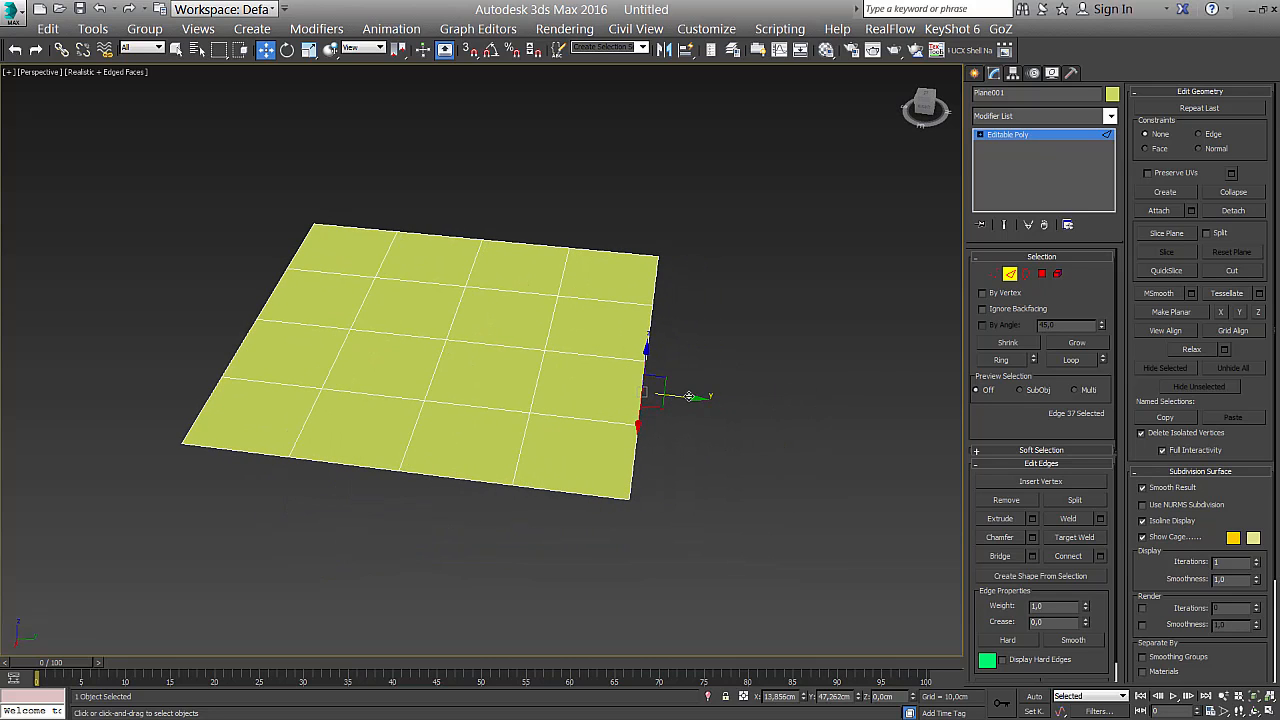
{"action": "left_click_drag", "start_coordinate": [691, 396], "coordinate": [789, 407], "text": "shift"}
{"action": "mouse_move", "coordinate": [688, 415]}
{"action": "middle_mouse_down", "text": "alt"}
{"action": "mouse_move", "coordinate": [829, 420]}
{"action": "mouse_move", "coordinate": [834, 400]}
{"action": "mouse_move", "coordinate": [704, 410]}
{"action": "middle_mouse_up", "text": "alt"}
{"action": "left_click_drag", "start_coordinate": [681, 394], "coordinate": [620, 104], "text": "shift"}
{"action": "middle_click_drag", "start_coordinate": [637, 162], "coordinate": [860, 175], "text": "alt"}
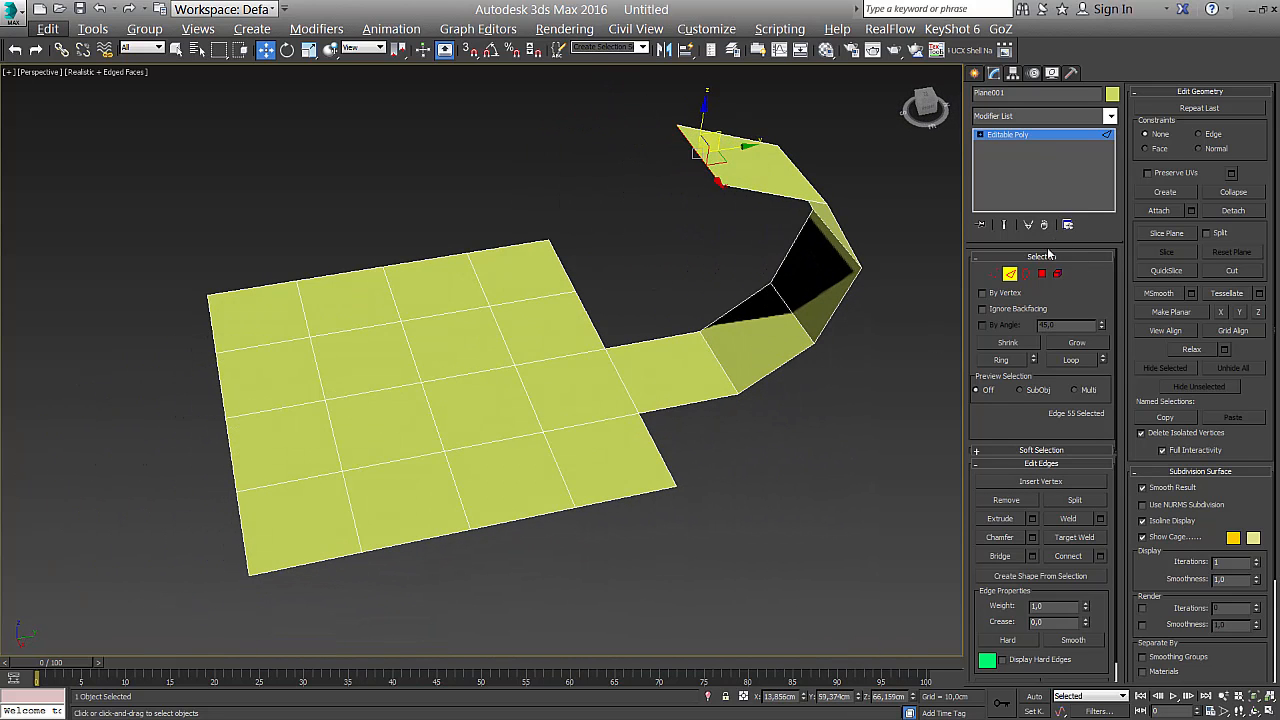
Try extruding the mesh's open border outward by uniform scaling, and undo it
{"action": "left_click", "coordinate": [1025, 273]}
{"action": "middle_click_drag", "start_coordinate": [780, 240], "coordinate": [847, 292], "text": "alt"}
{"action": "left_click", "coordinate": [808, 262]}
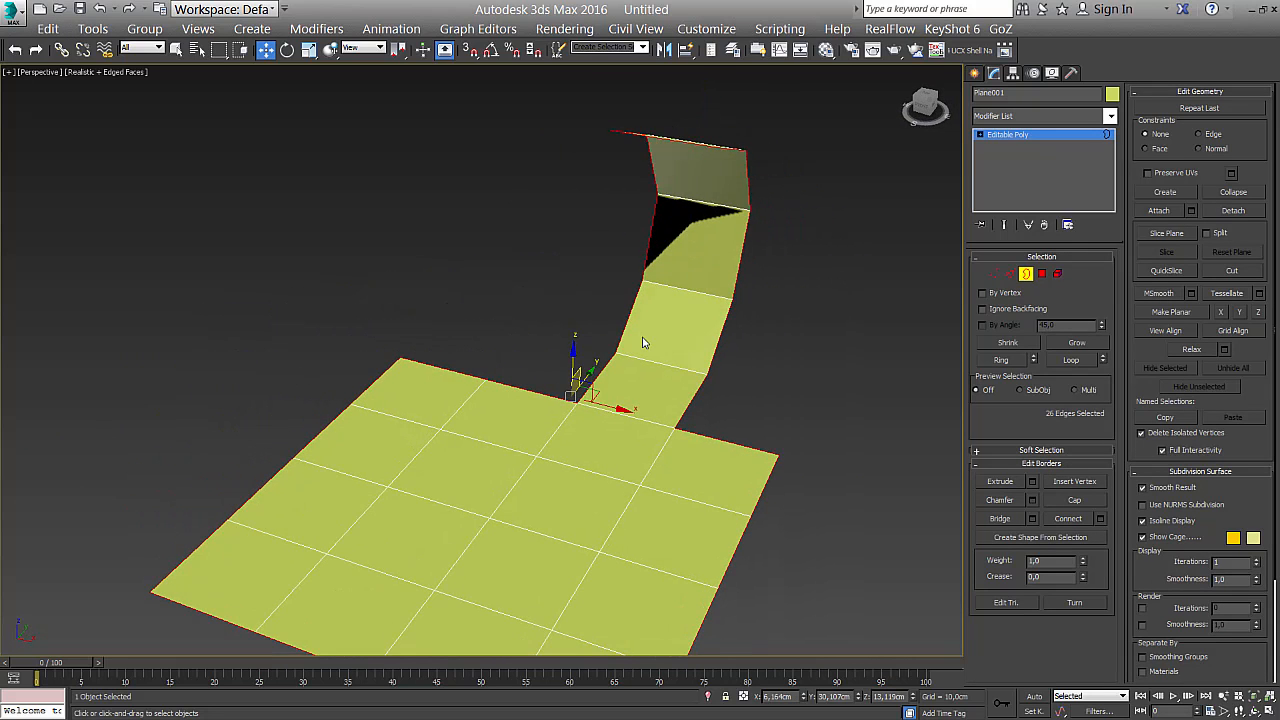
{"action": "scroll", "coordinate": [643, 343], "scroll_direction": "down", "scroll_amount": 3}
{"action": "key", "text": "r"}
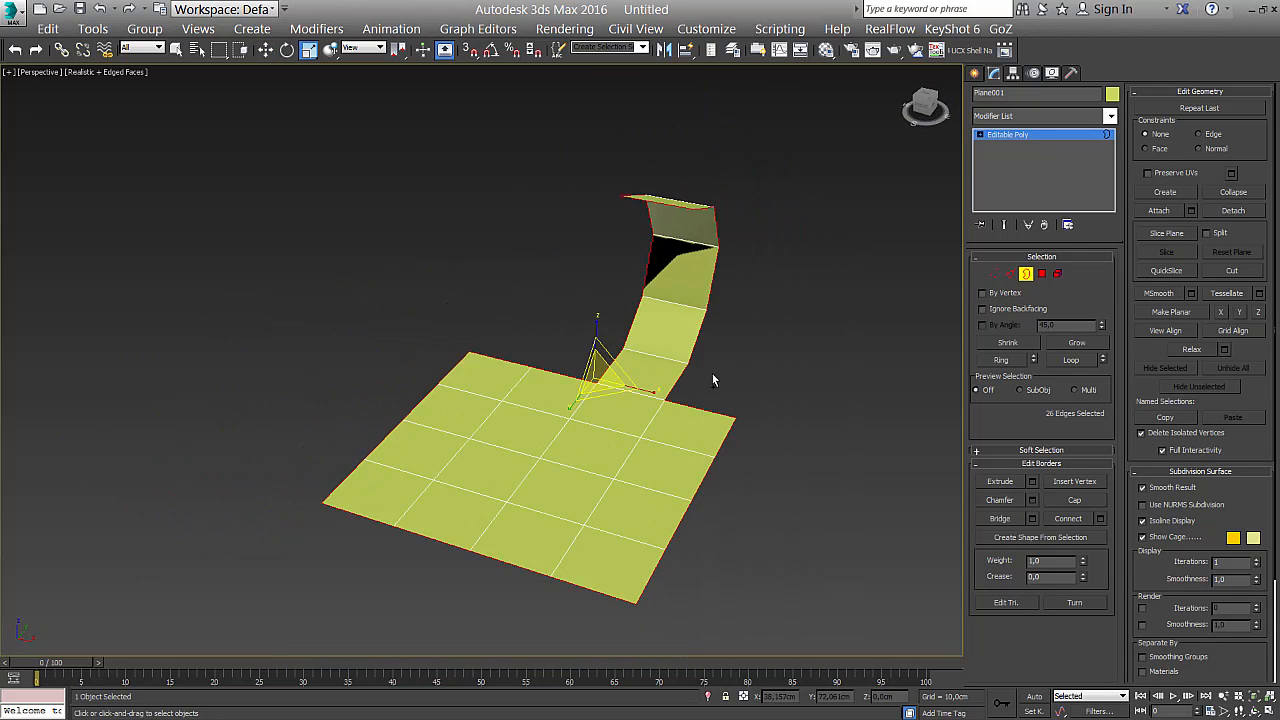
{"action": "middle_click_drag", "start_coordinate": [712, 380], "coordinate": [700, 383], "text": "alt"}
{"action": "left_click_drag", "start_coordinate": [594, 376], "coordinate": [631, 298]}
{"action": "middle_click_drag", "start_coordinate": [759, 386], "coordinate": [411, 326], "text": "alt"}
{"action": "scroll", "coordinate": [410, 321], "scroll_direction": "down", "scroll_amount": 3}
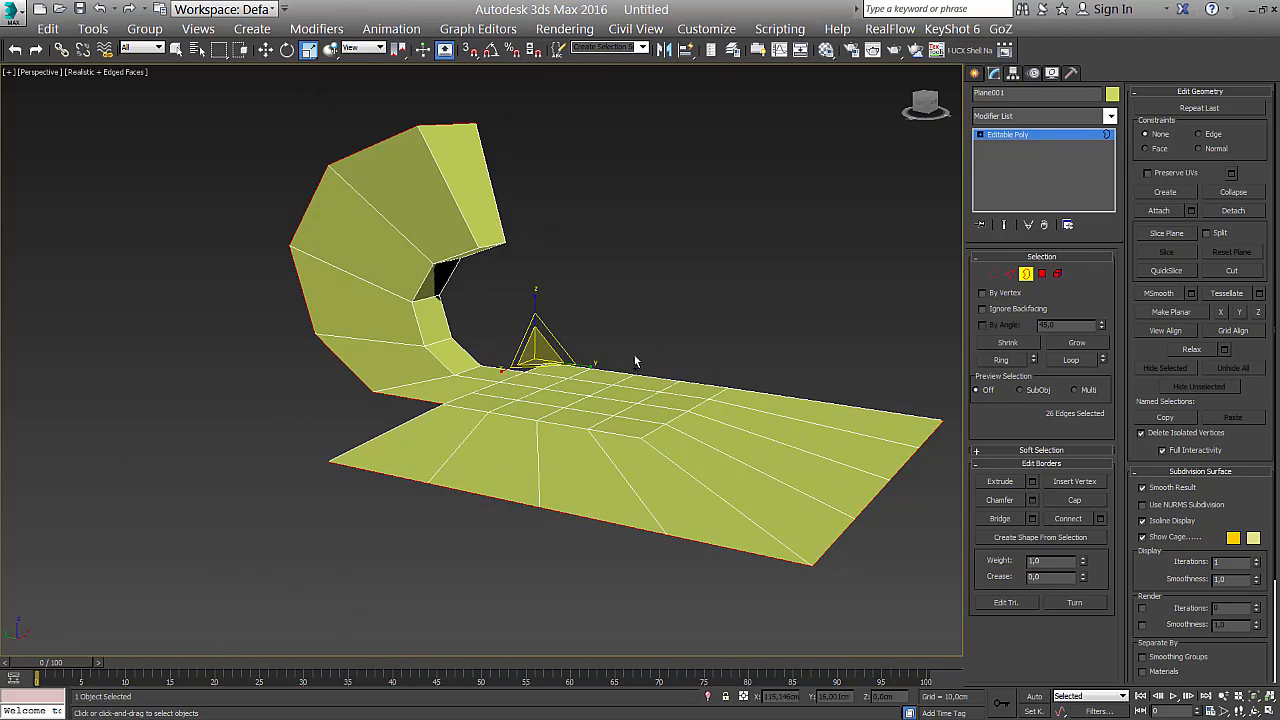
{"action": "middle_click_drag", "start_coordinate": [634, 360], "coordinate": [531, 374], "text": "alt"}
{"action": "key", "text": "ctrl+z"}
Extrude the border edge beside the plane's corner nearest the curled strip outward along X to form a flat tab
{"action": "middle_click_drag", "start_coordinate": [721, 371], "coordinate": [571, 305], "text": "alt"}
{"action": "scroll", "coordinate": [571, 310], "scroll_direction": "up", "scroll_amount": 3}
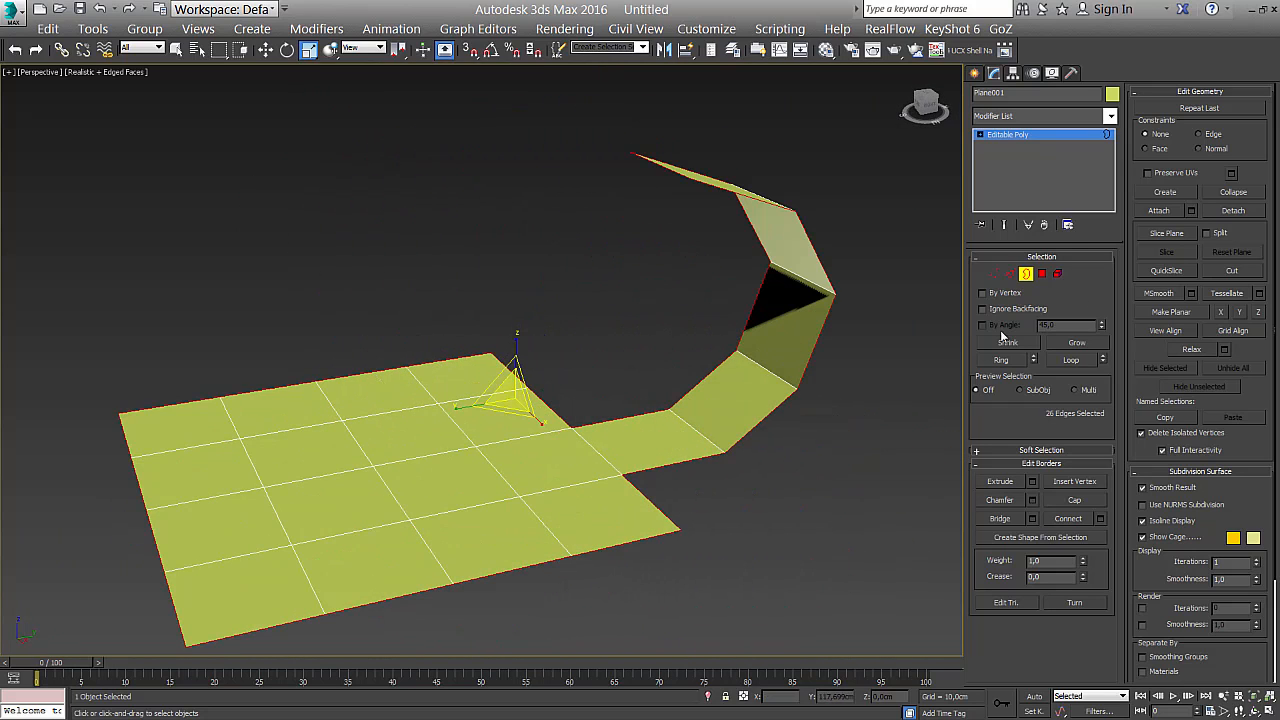
{"action": "middle_click_drag", "start_coordinate": [724, 364], "coordinate": [766, 376], "text": "alt"}
{"action": "left_click", "coordinate": [1007, 274]}
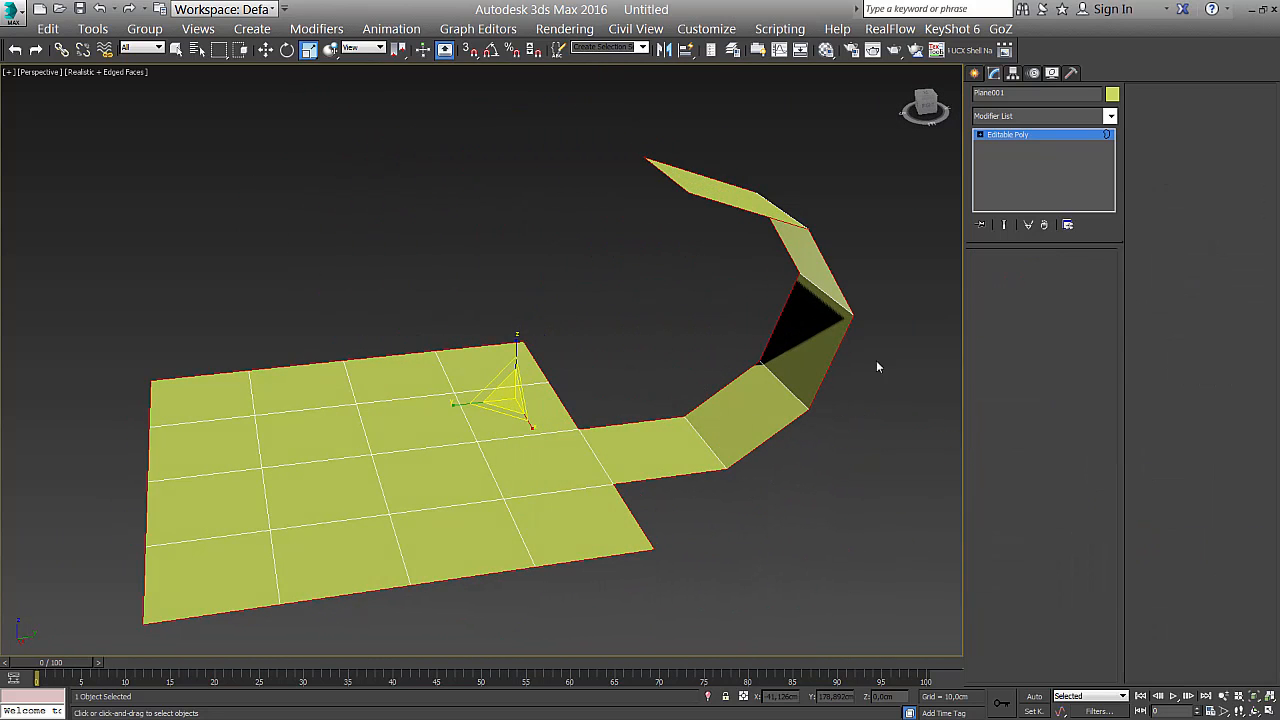
{"action": "middle_click_drag", "start_coordinate": [582, 578], "coordinate": [612, 441], "text": "alt"}
{"action": "key", "text": "w"}
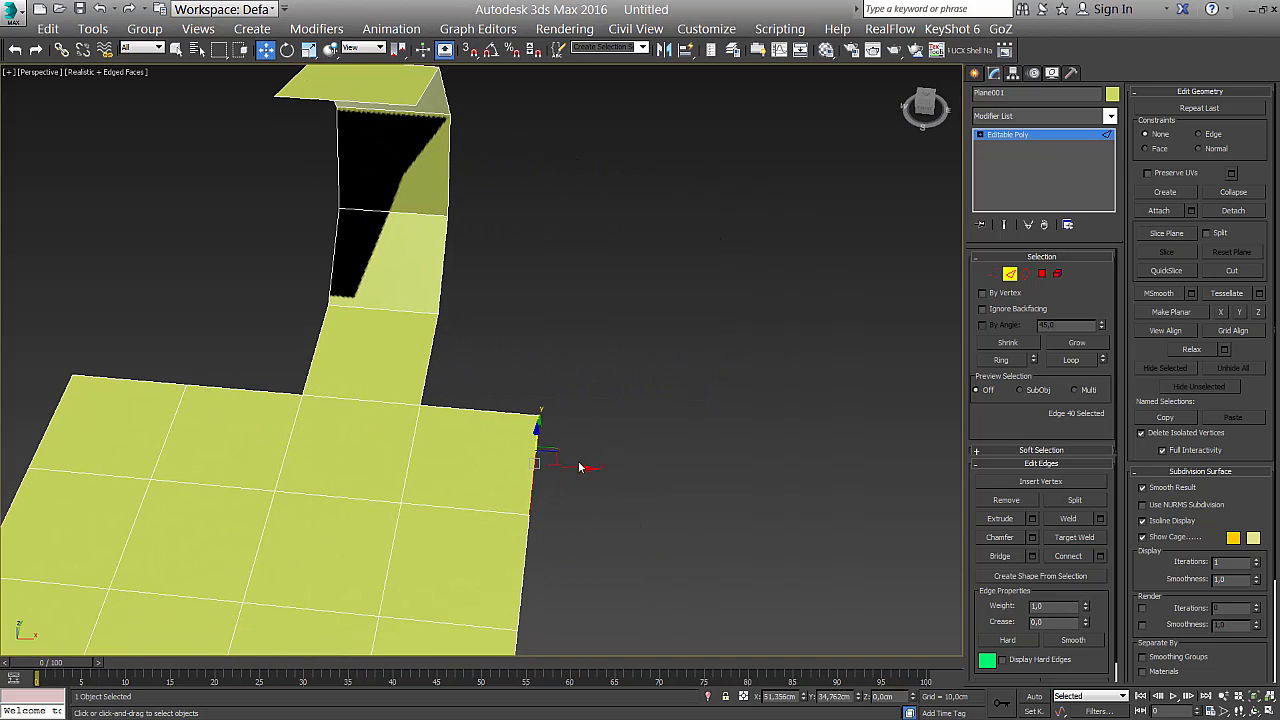
{"action": "left_click_drag", "start_coordinate": [583, 466], "coordinate": [737, 517], "text": "shift"}
{"action": "middle_click_drag", "start_coordinate": [737, 517], "coordinate": [690, 420], "text": "alt"}
{"action": "scroll", "coordinate": [612, 490], "scroll_direction": "down", "scroll_amount": 3}
Apply a Shell modifier to the whole mesh and try adjusting its outer amount
{"action": "left_click", "coordinate": [1010, 274]}
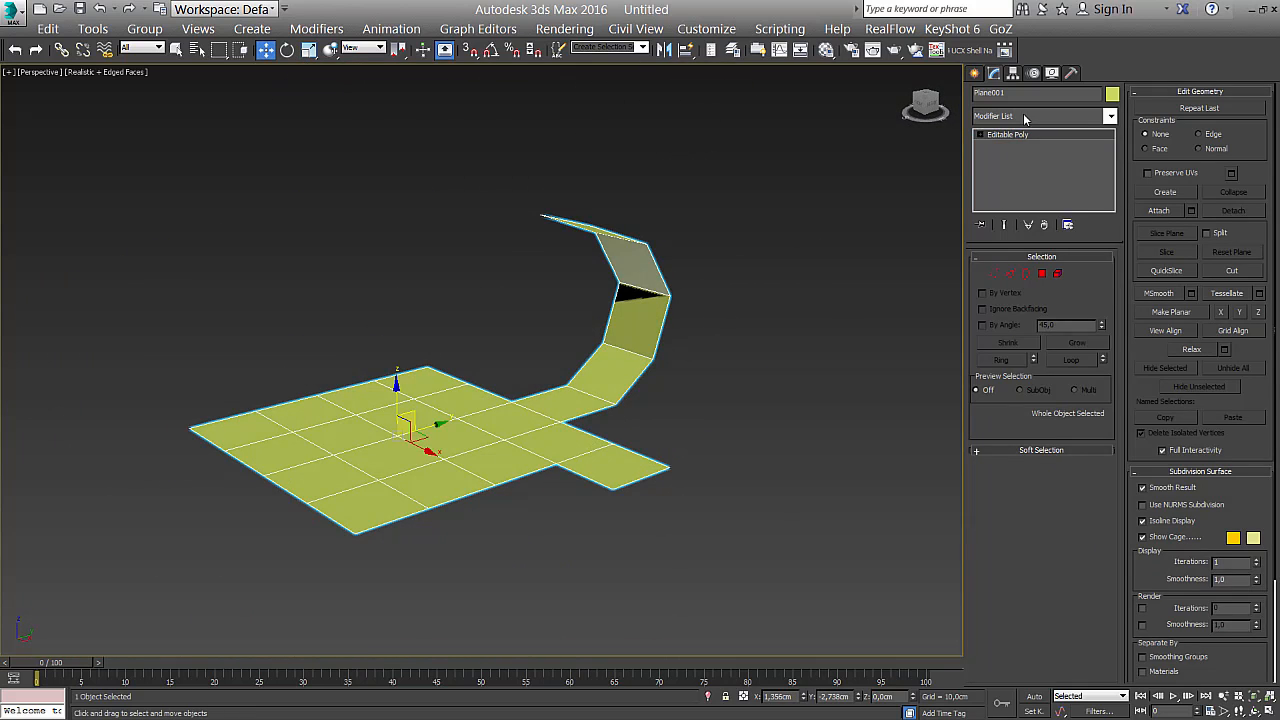
{"action": "left_click", "coordinate": [1023, 116]}
{"action": "type", "text": "shell"}
{"action": "key", "text": "Return"}
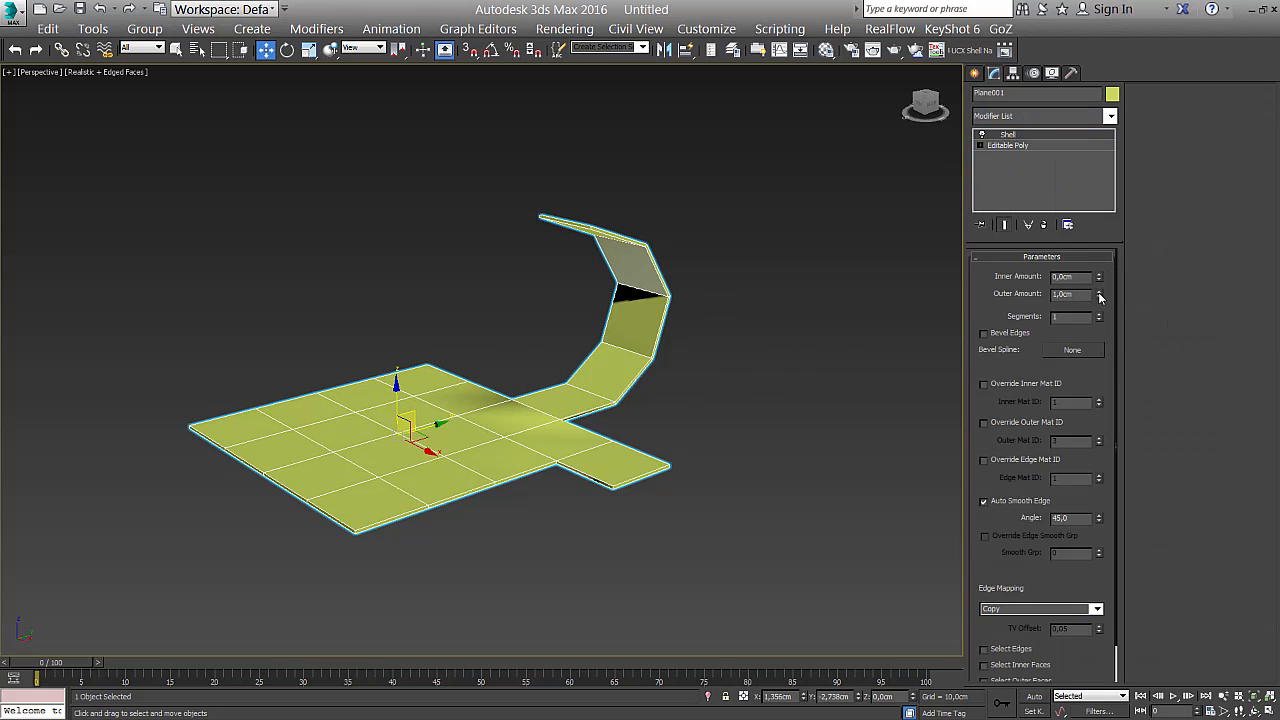
{"action": "left_click_drag", "start_coordinate": [1100, 297], "coordinate": [1100, 266]}
{"action": "scroll", "coordinate": [929, 362], "scroll_direction": "up", "scroll_amount": 3}
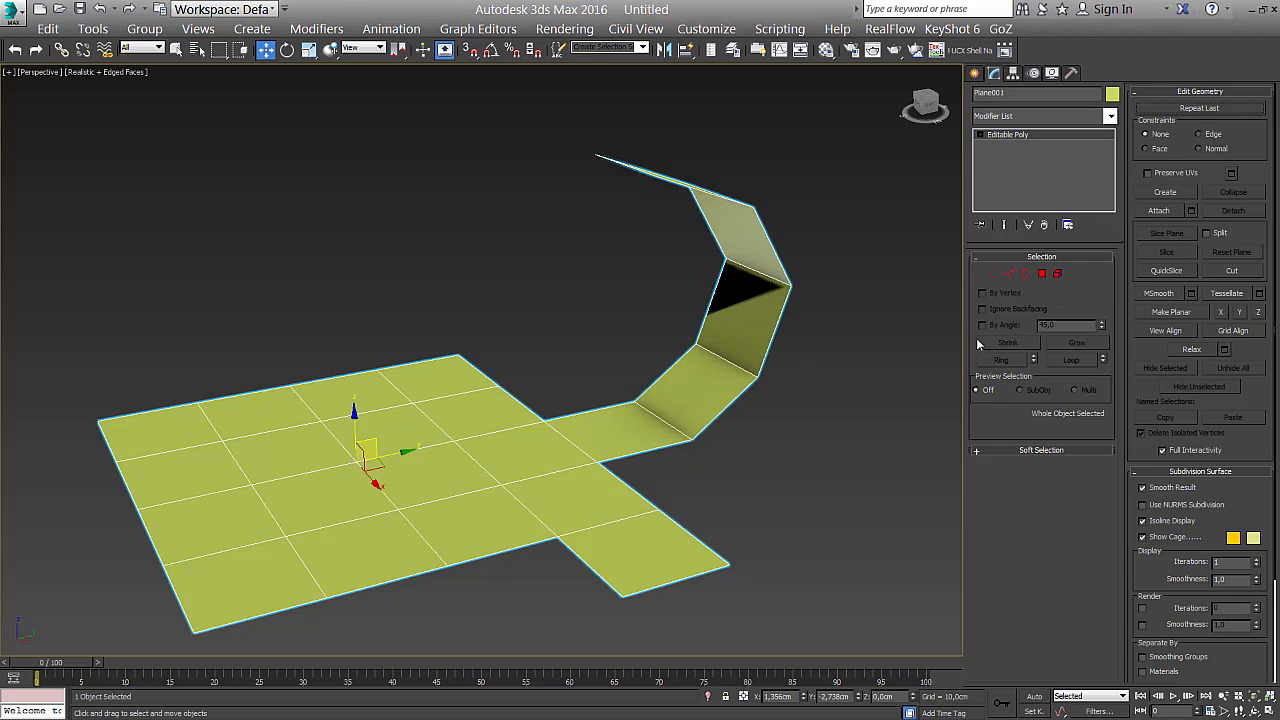
Clone one inner polygon of the plane straight up as a separate element of the mesh
{"action": "left_click", "coordinate": [1050, 274]}
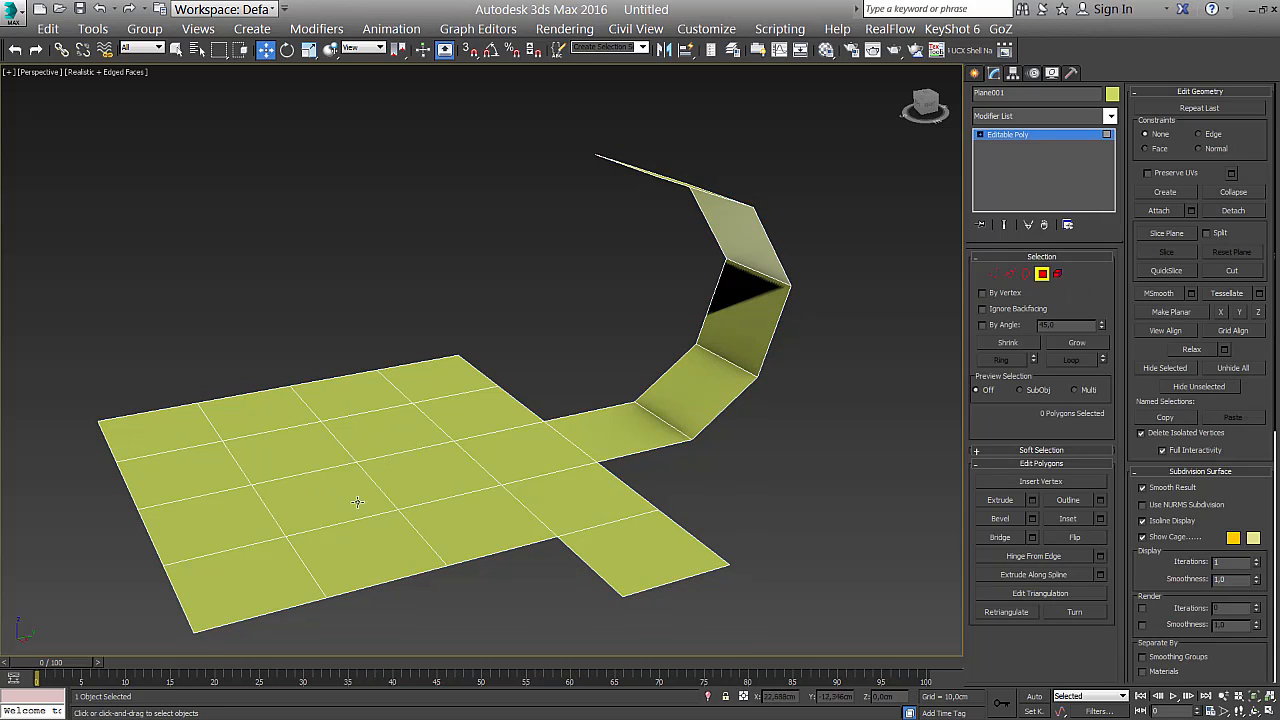
{"action": "left_click", "coordinate": [432, 466]}
{"action": "middle_click_drag", "start_coordinate": [432, 466], "coordinate": [497, 455], "text": "alt"}
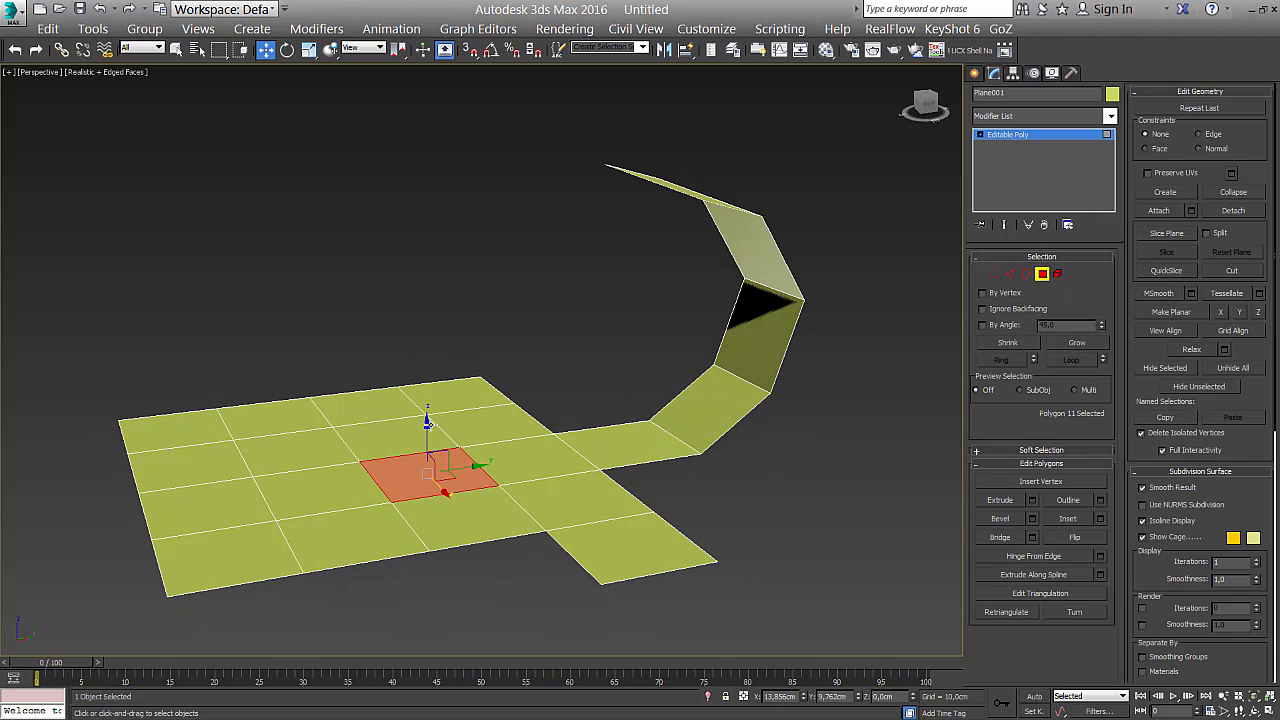
{"action": "left_click_drag", "start_coordinate": [425, 425], "coordinate": [428, 166], "text": "shift"}
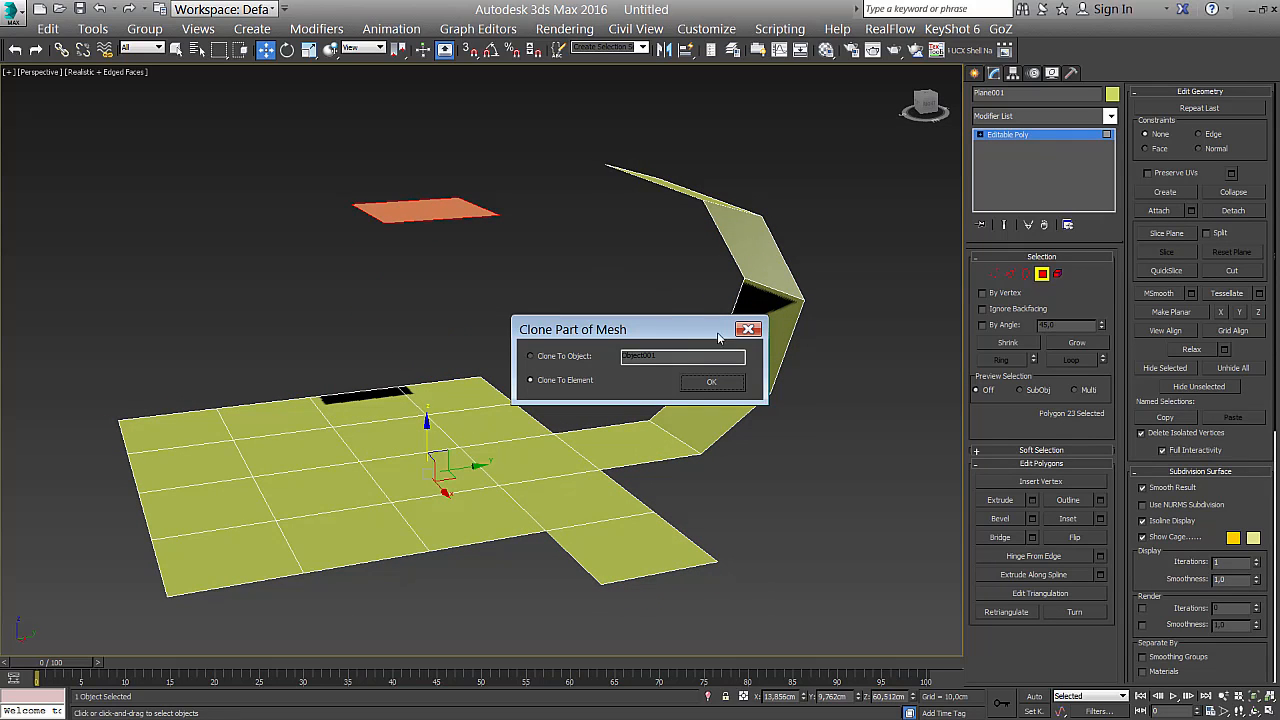
{"action": "left_click", "coordinate": [709, 383]}
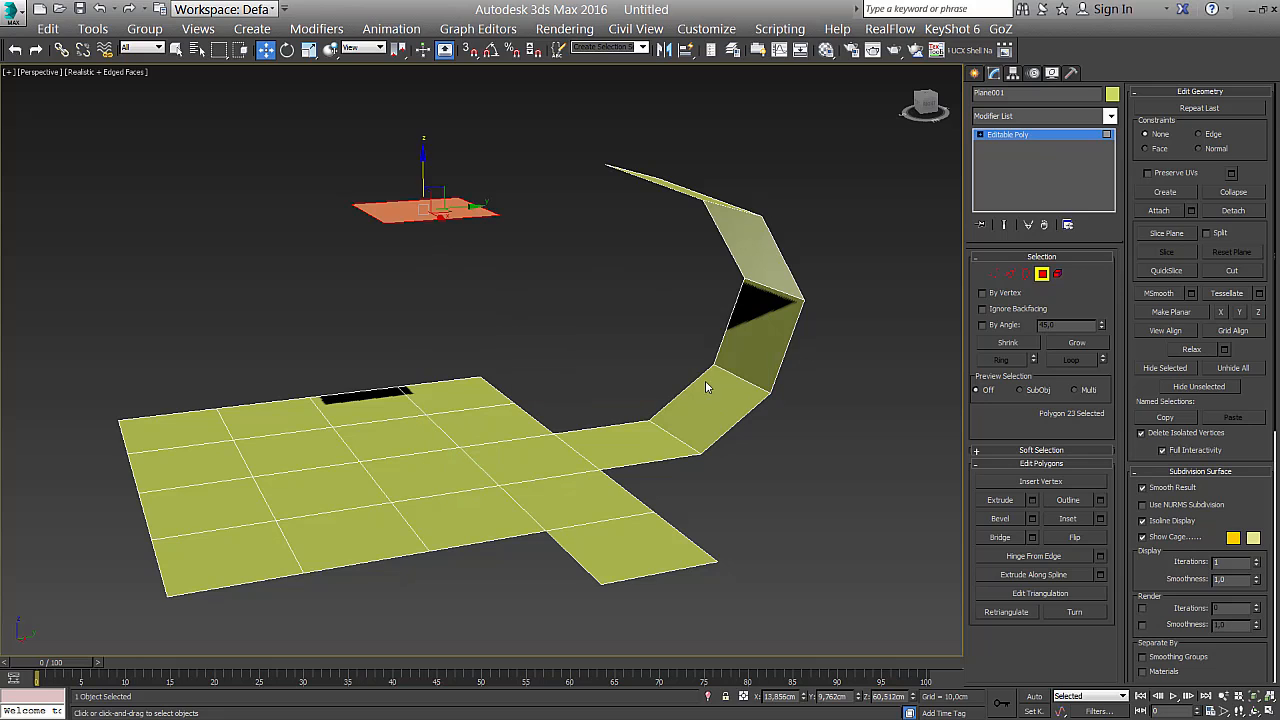
Delete the cloned polygon, leave polygon editing and deselect the mesh
{"action": "key", "text": "Delete"}
{"action": "left_click", "coordinate": [1043, 275]}
{"action": "left_click", "coordinate": [800, 441]}
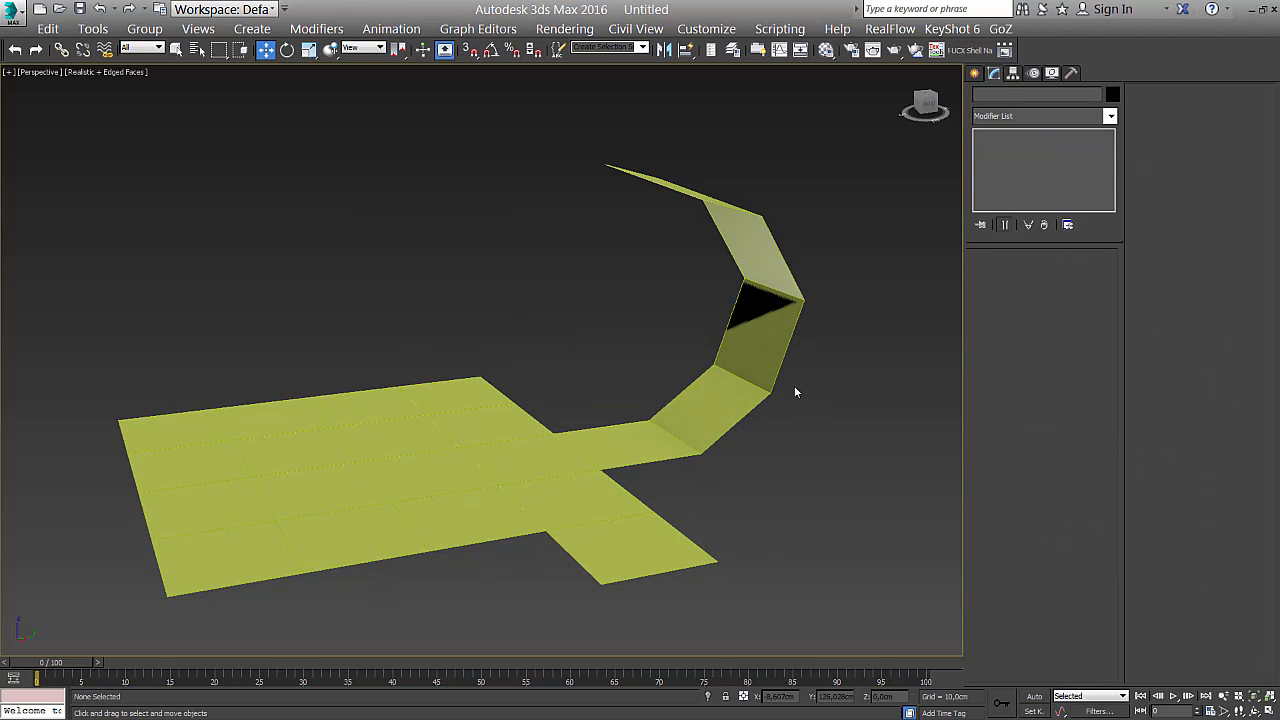
Show the modeling ribbon and select the mesh
{"action": "left_click", "coordinate": [759, 50]}
{"action": "middle_click_drag", "start_coordinate": [684, 328], "coordinate": [520, 383], "text": "alt"}
{"action": "left_click", "coordinate": [520, 383]}
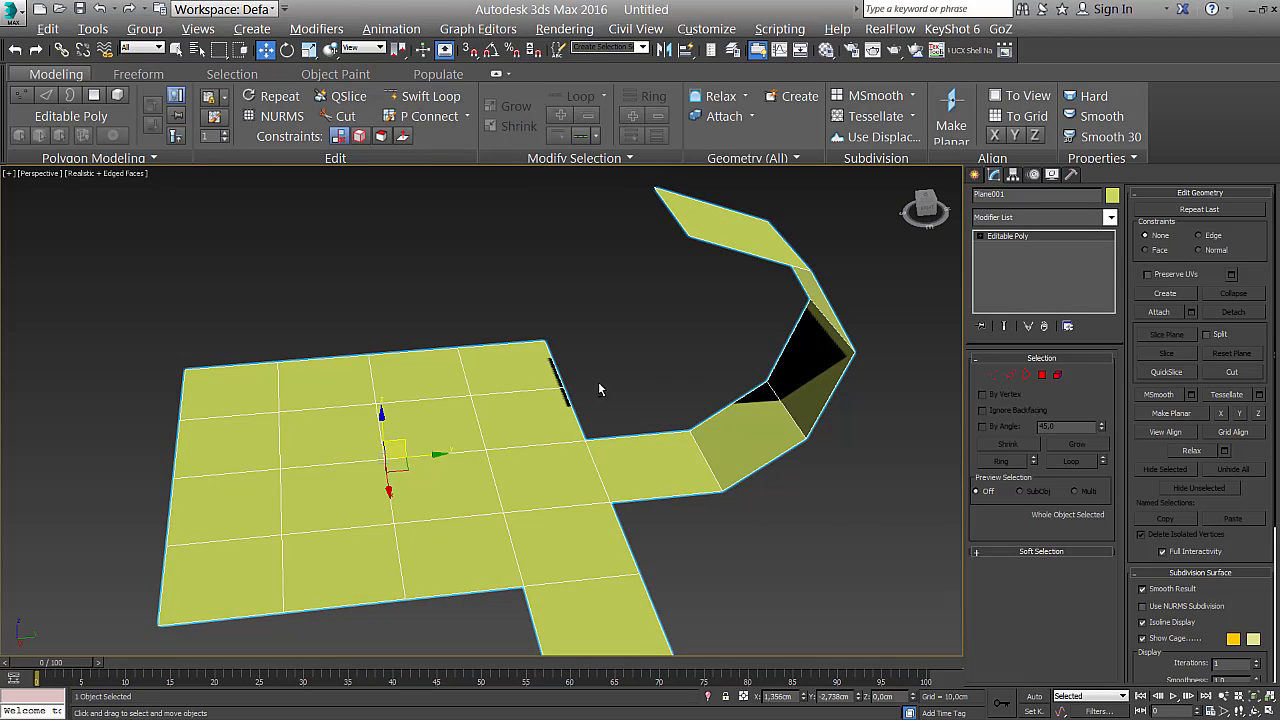
{"action": "middle_click_drag", "start_coordinate": [600, 388], "coordinate": [618, 203], "text": "alt"}
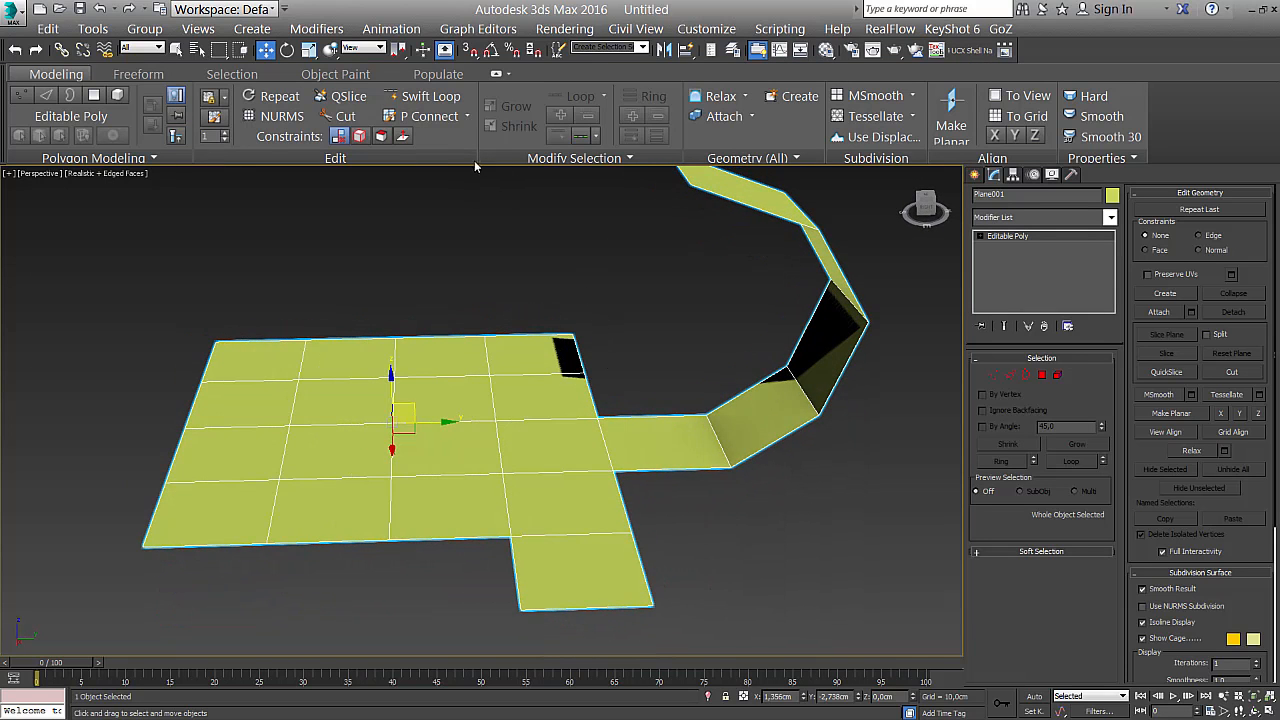
Insert Swift Loop edge loops close to both long sides of the flat tab and close to its two ends
{"action": "left_click", "coordinate": [425, 96]}
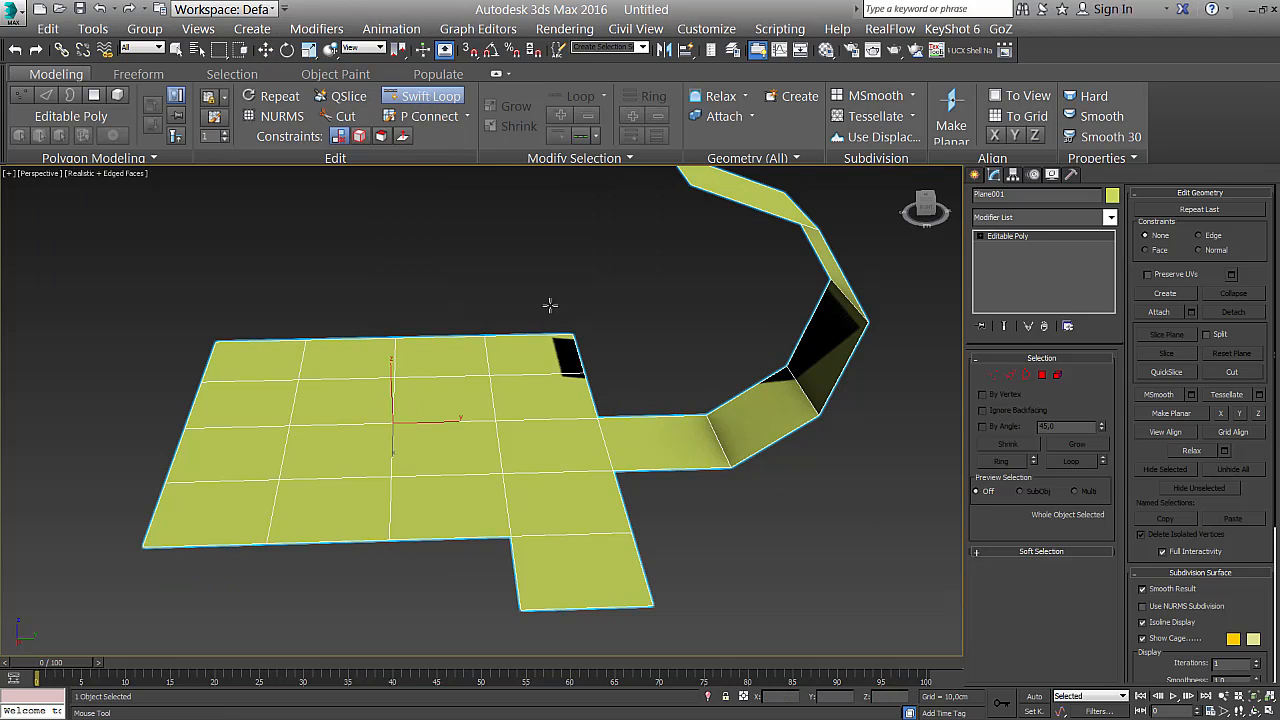
{"action": "left_click", "coordinate": [613, 528]}
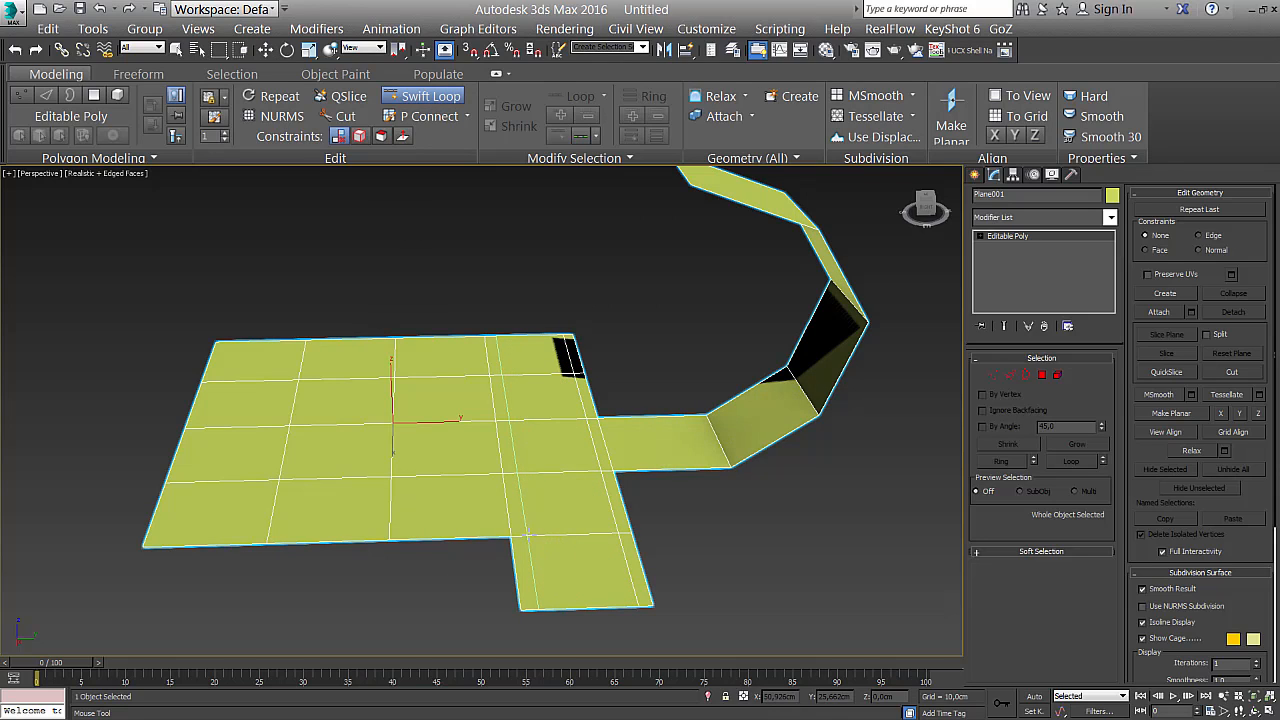
{"action": "middle_click_drag", "start_coordinate": [531, 529], "coordinate": [611, 623], "text": "alt"}
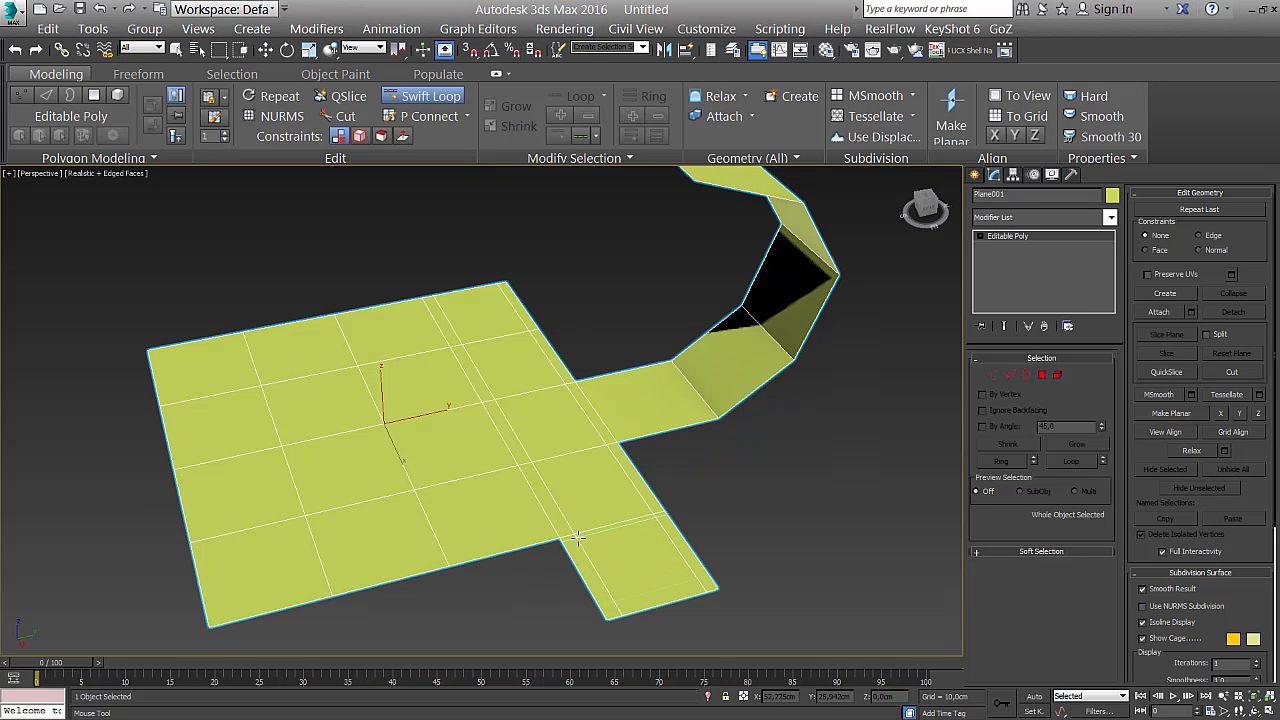
{"action": "key", "text": "w"}
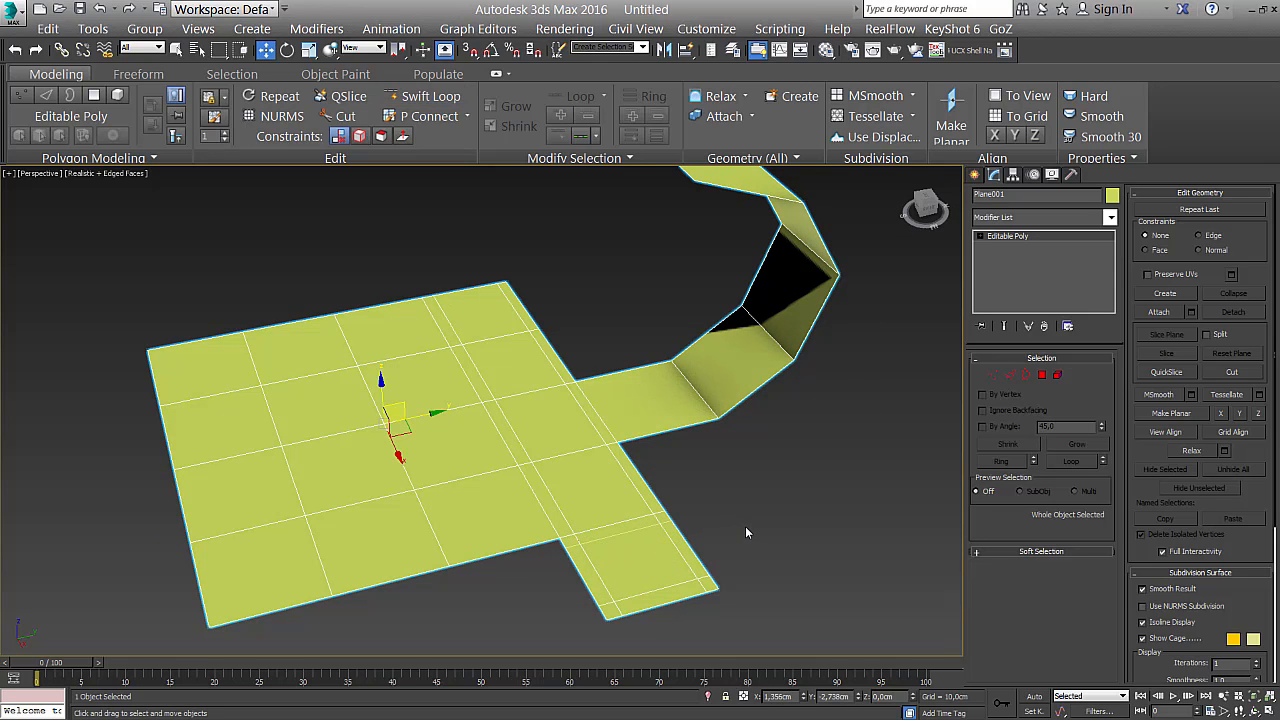
{"action": "middle_click_drag", "start_coordinate": [550, 390], "coordinate": [630, 360], "text": "alt"}
{"action": "left_click", "coordinate": [425, 96]}
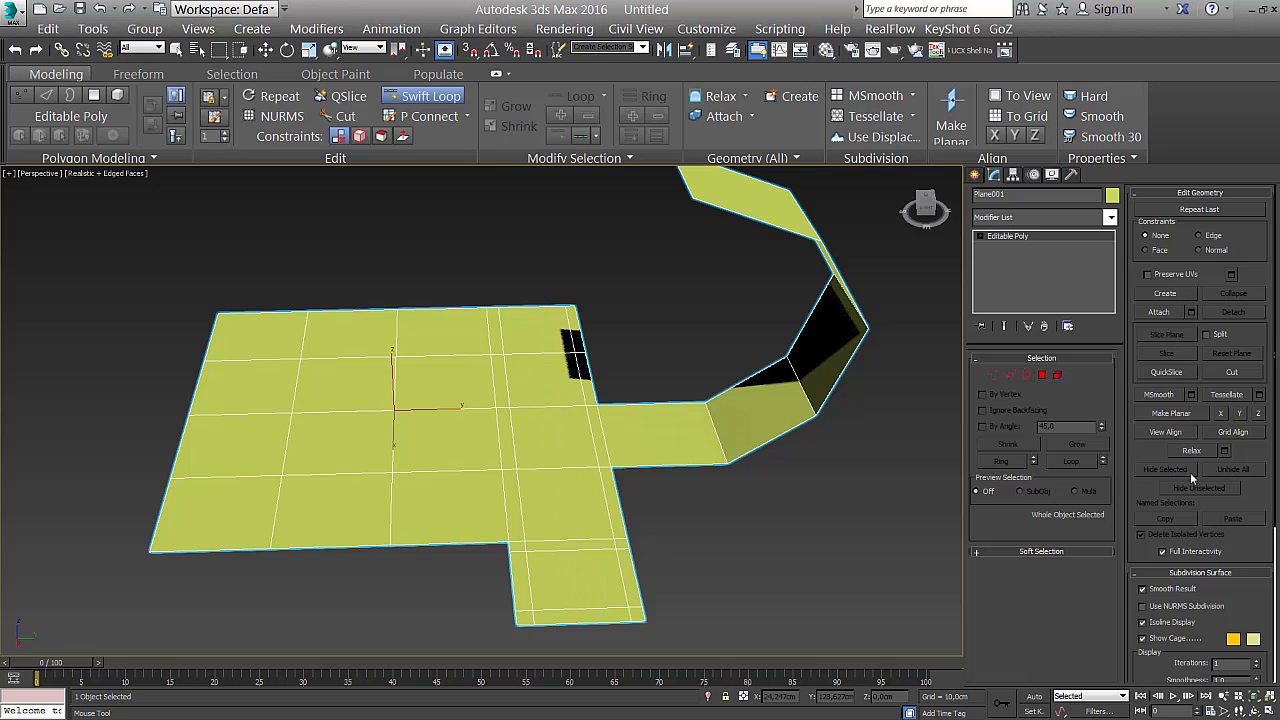
{"action": "right_click", "coordinate": [884, 397]}
{"action": "left_click", "coordinate": [1010, 375]}
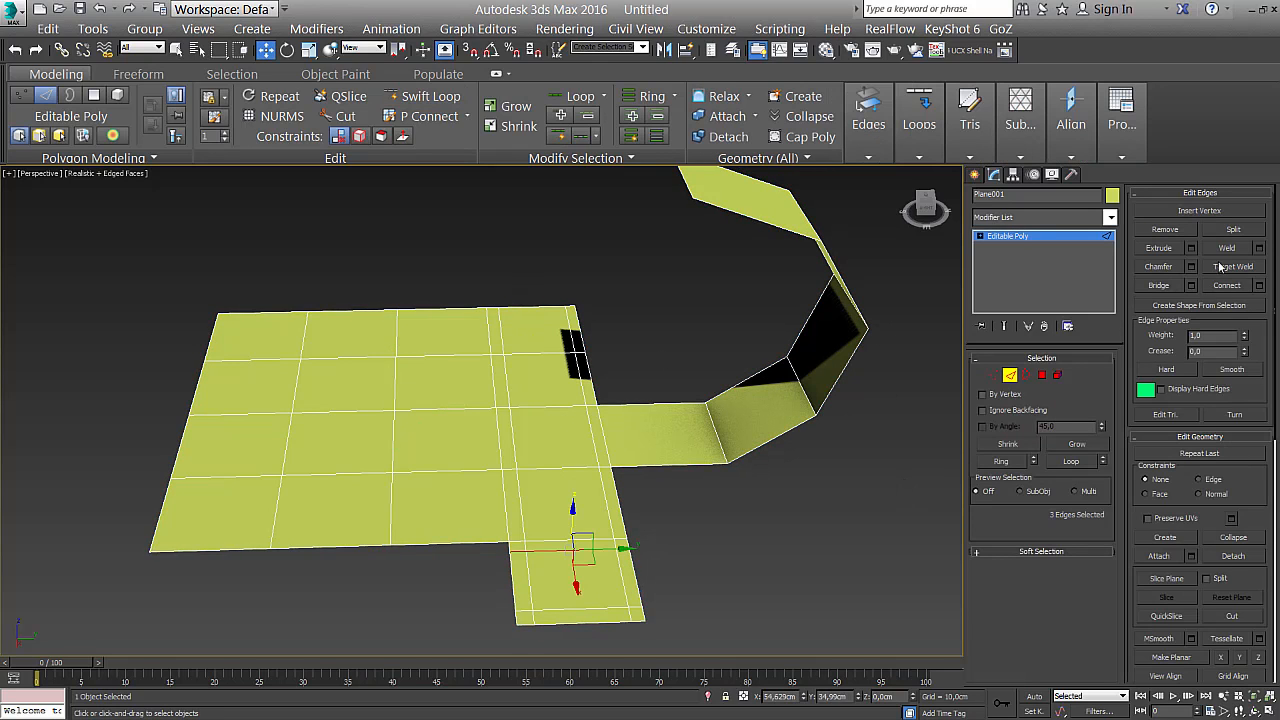
{"action": "left_click", "coordinate": [531, 307]}
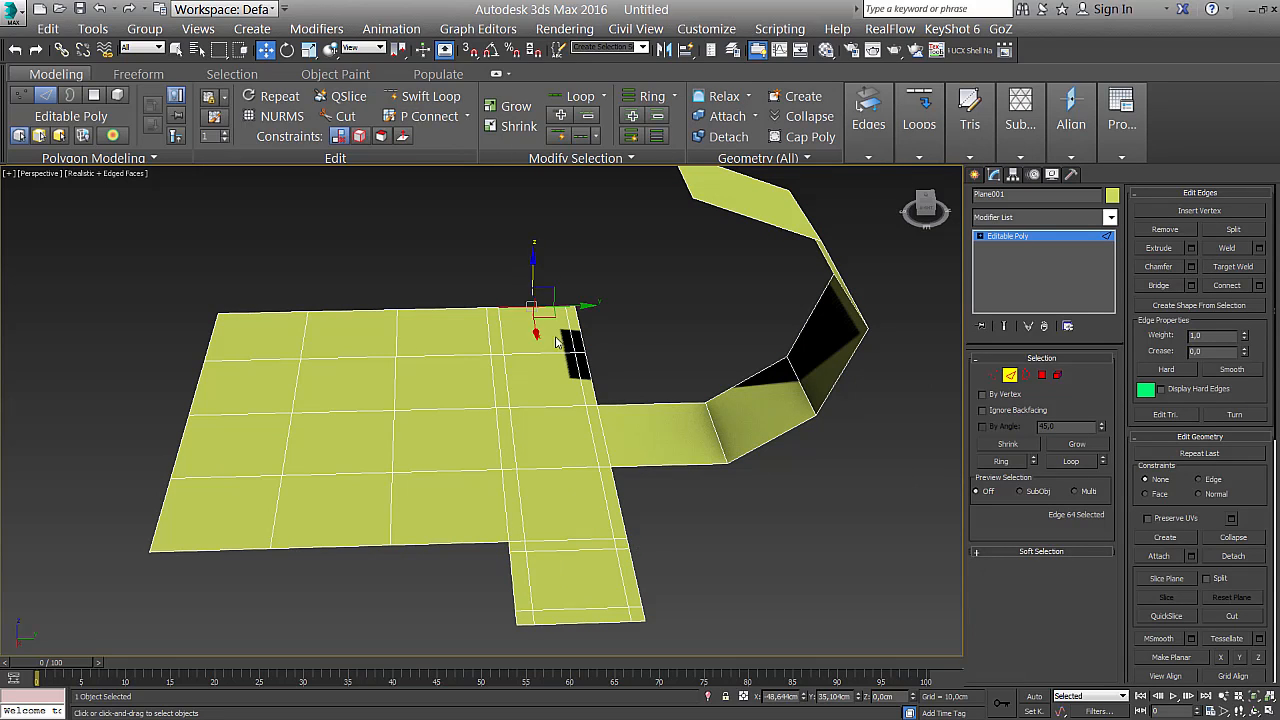
{"action": "left_click", "coordinate": [1004, 462]}
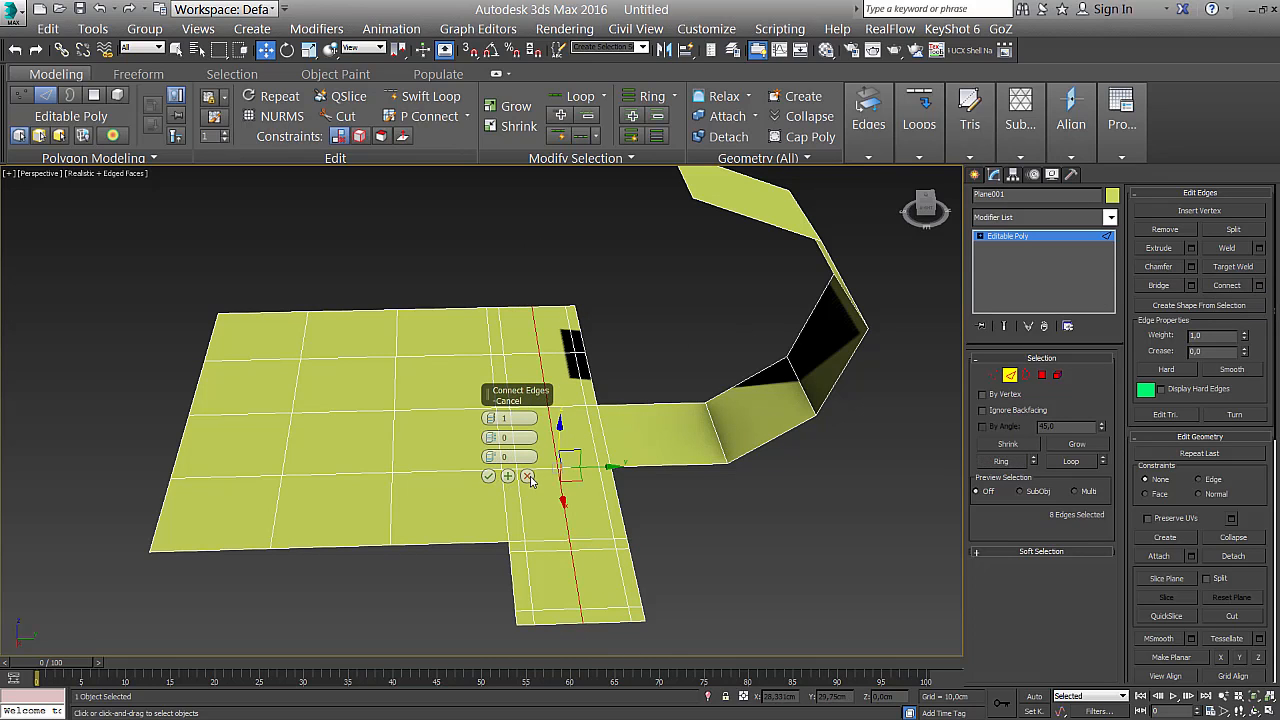
{"action": "left_click", "coordinate": [528, 477]}
{"action": "left_click", "coordinate": [1011, 375]}
Insert a Swift Loop edge loop lengthwise through the strip that continues into the flat tab, near its outer side
{"action": "left_click", "coordinate": [430, 95]}
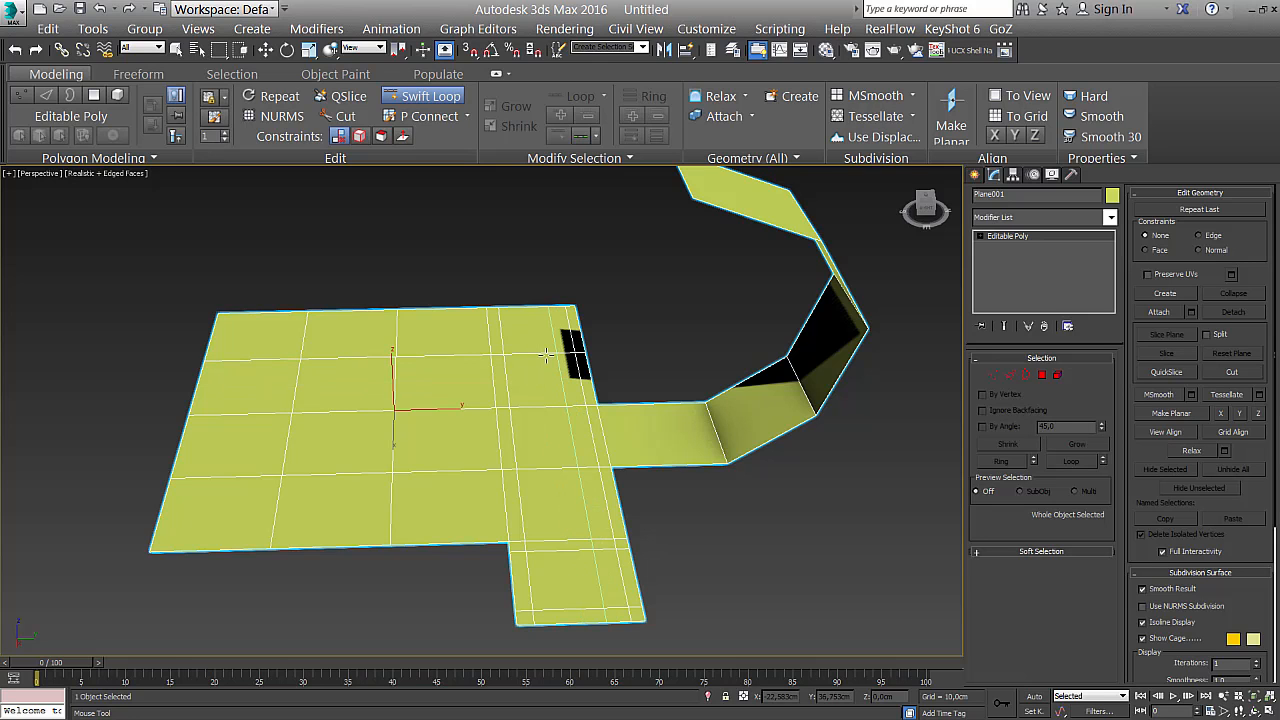
{"action": "left_click", "coordinate": [543, 363]}
{"action": "mouse_move", "coordinate": [764, 492]}
{"action": "middle_mouse_down", "text": "alt"}
{"action": "mouse_move", "coordinate": [775, 465]}
{"action": "mouse_move", "coordinate": [771, 489]}
{"action": "middle_mouse_up", "text": "alt"}
{"action": "key", "text": "w"}
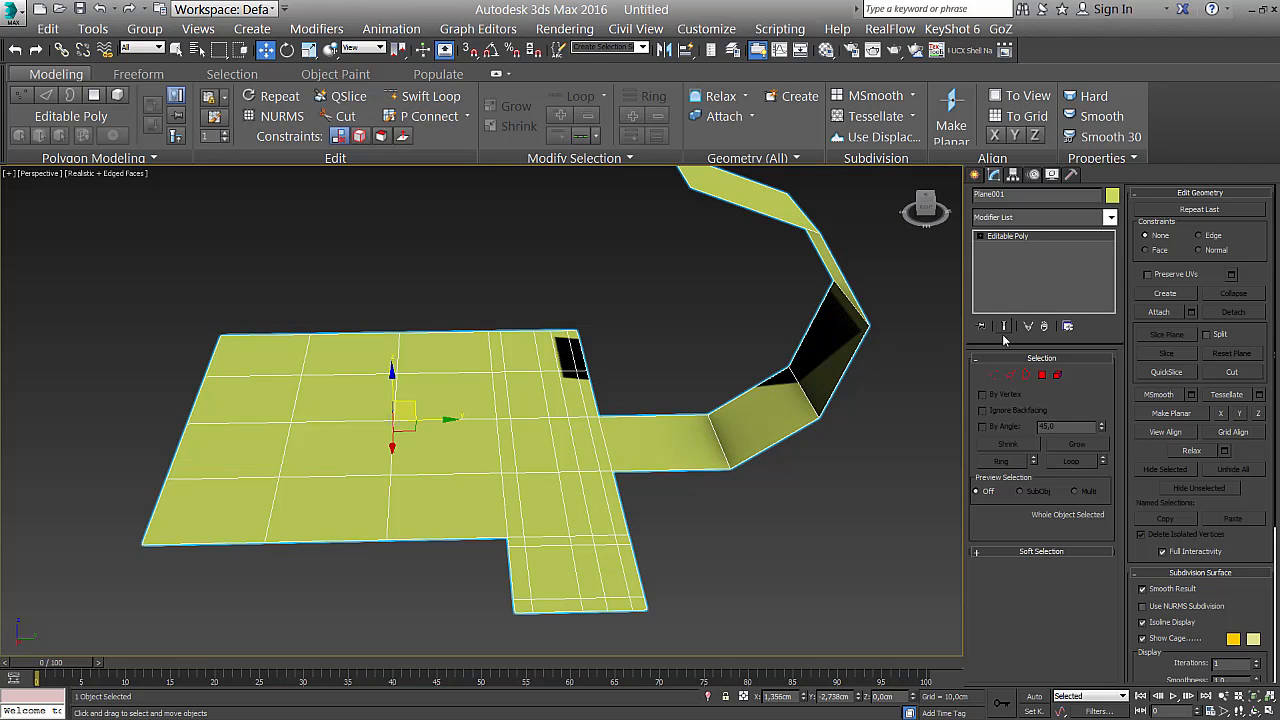
Open Loop Tools in edge editing and clear the edge selection
{"action": "left_click", "coordinate": [1006, 376]}
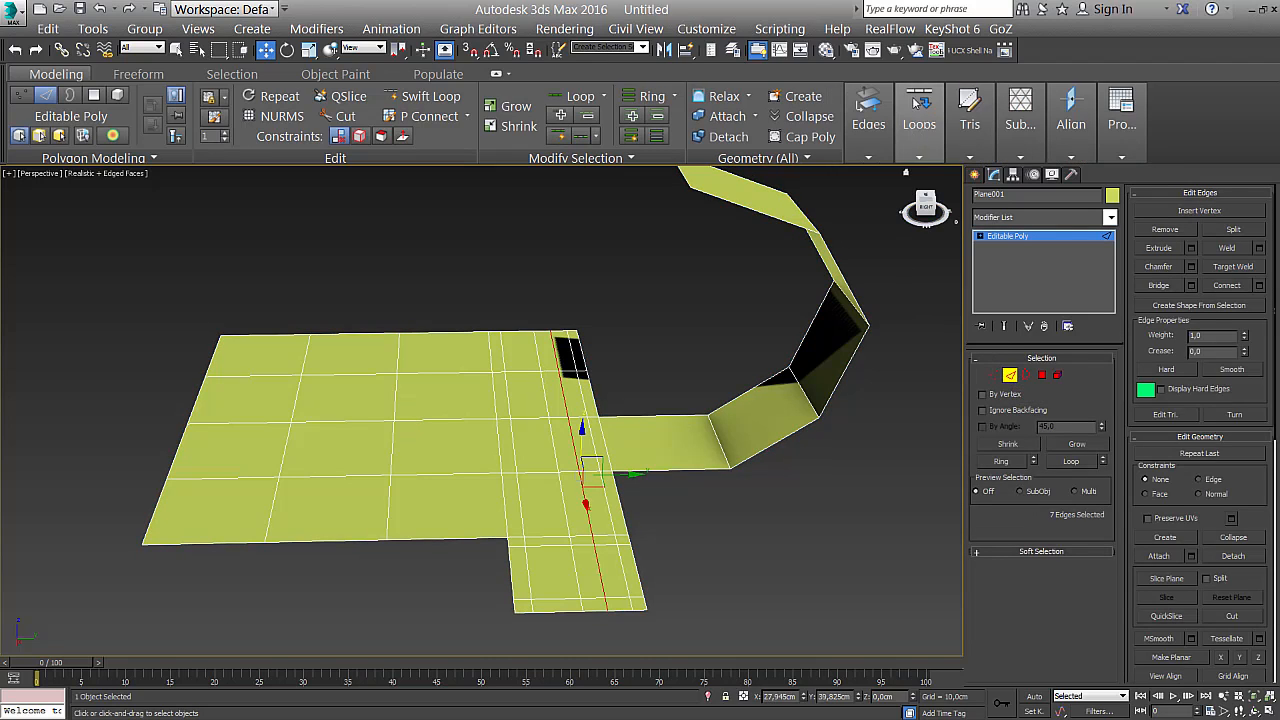
{"action": "mouse_move", "coordinate": [930, 140]}
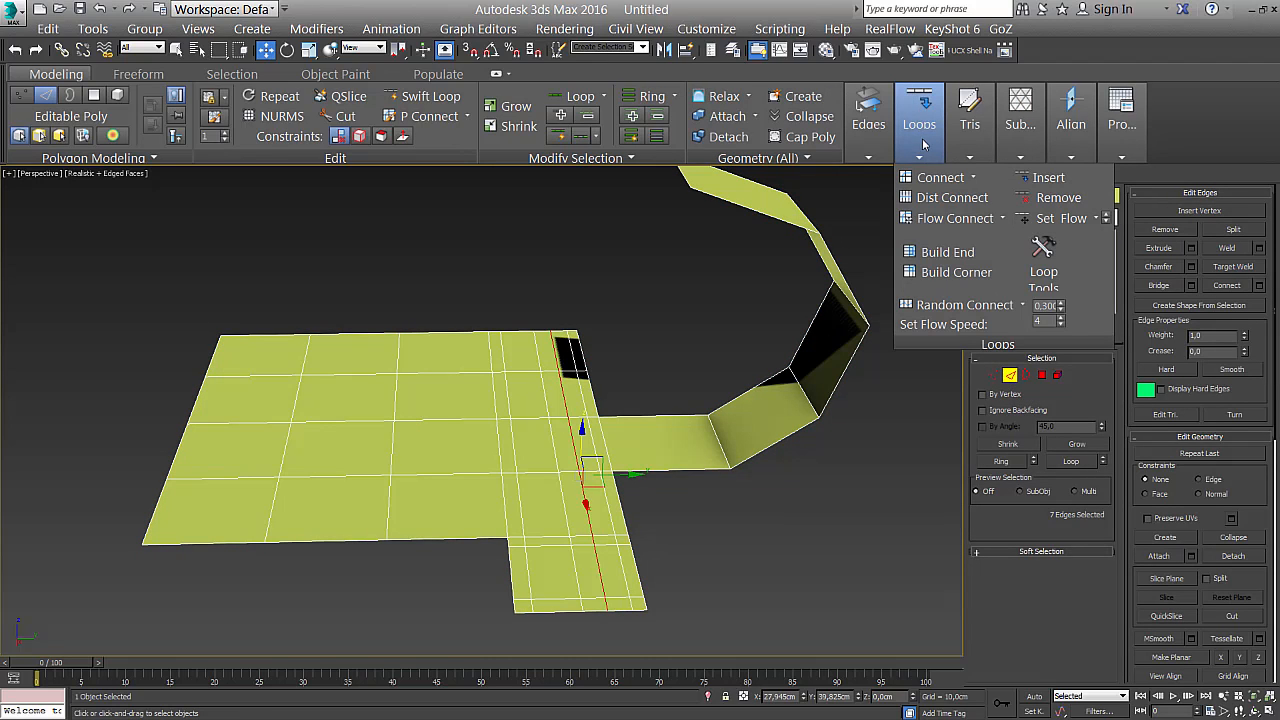
{"action": "left_click", "coordinate": [1043, 266]}
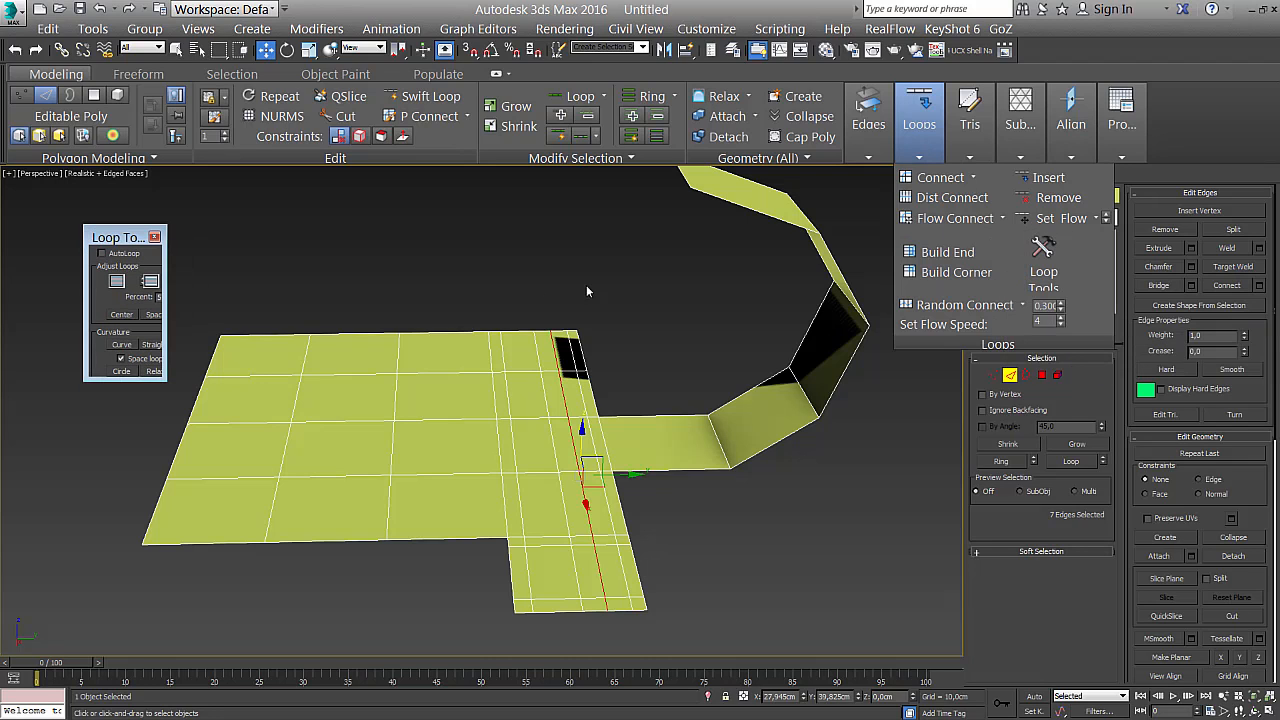
{"action": "mouse_move", "coordinate": [124, 236]}
{"action": "left_mouse_down"}
{"action": "mouse_move", "coordinate": [195, 207]}
{"action": "mouse_move", "coordinate": [131, 251]}
{"action": "mouse_move", "coordinate": [129, 227]}
{"action": "left_mouse_up"}
{"action": "middle_click_drag", "start_coordinate": [670, 304], "coordinate": [724, 358], "text": "alt"}
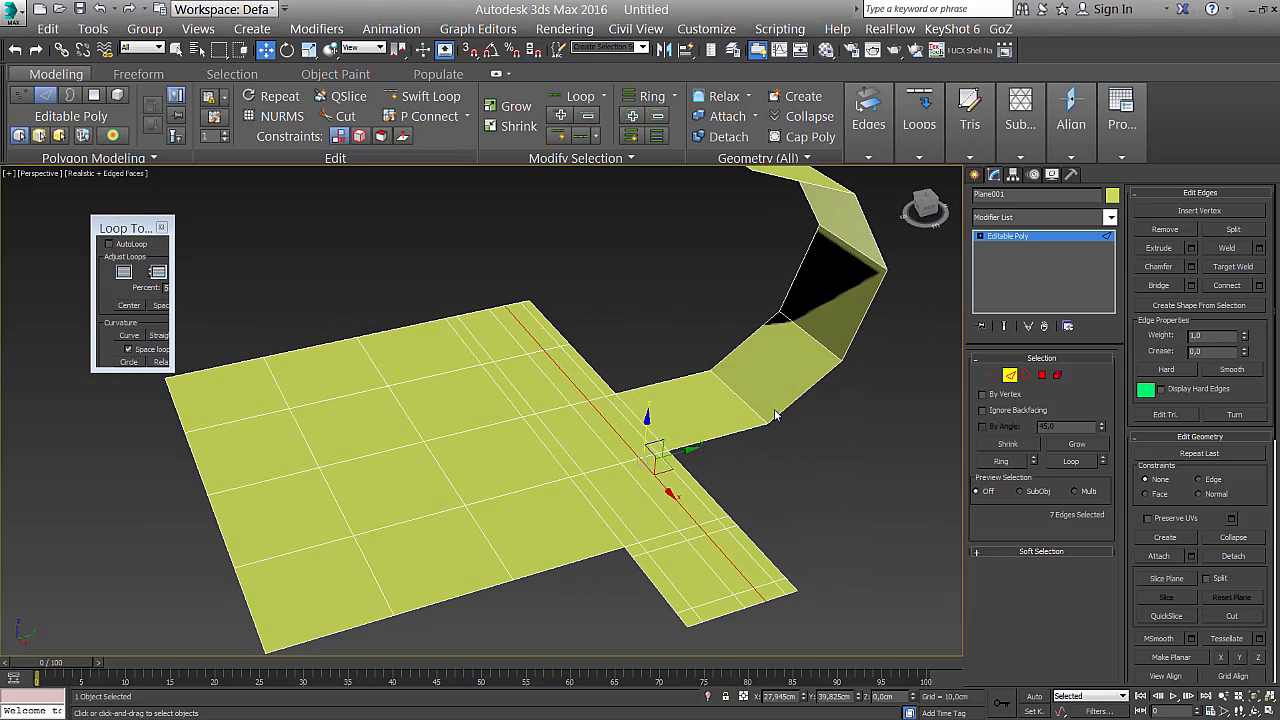
{"action": "left_click", "coordinate": [768, 432]}
{"action": "middle_click_drag", "start_coordinate": [700, 439], "coordinate": [750, 415]}
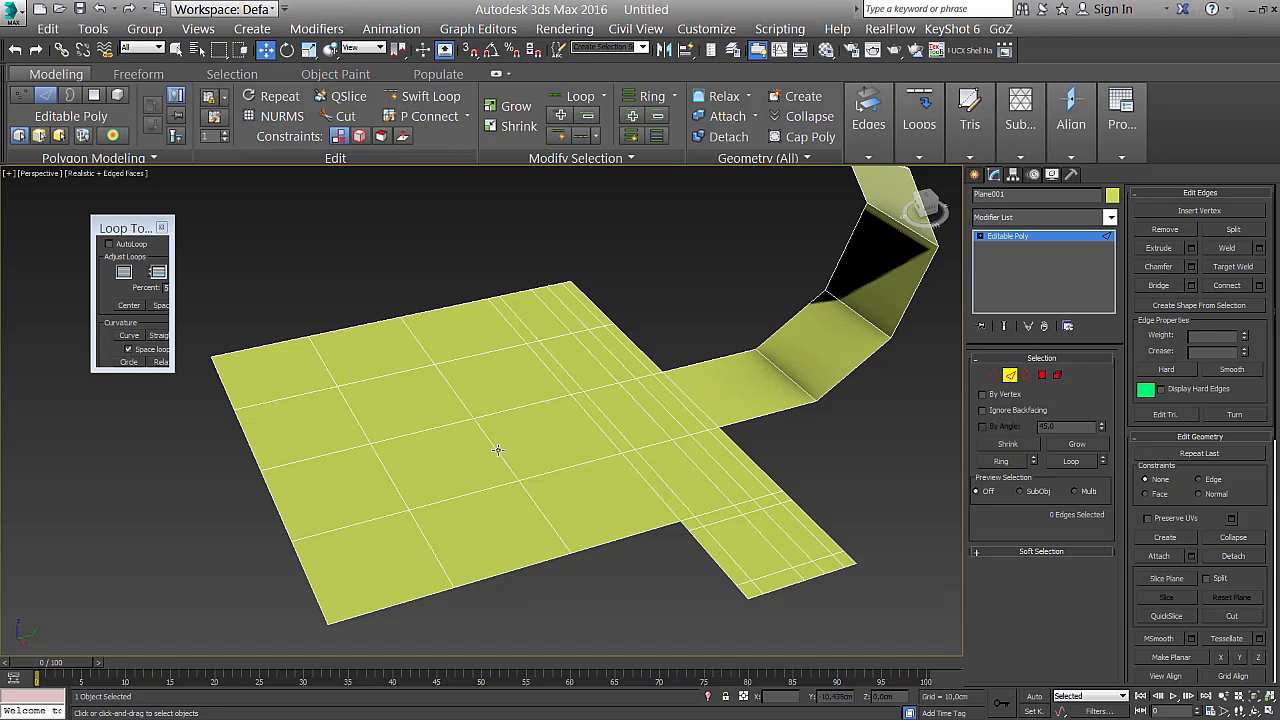
Select the four central polygons of the plane and delete them to cut a square hole
{"action": "left_click", "coordinate": [1042, 375]}
{"action": "left_click", "coordinate": [503, 378]}
{"action": "left_click", "coordinate": [418, 398], "text": "ctrl"}
{"action": "left_click", "coordinate": [463, 455], "text": "ctrl"}
{"action": "left_click", "coordinate": [530, 448], "text": "ctrl"}
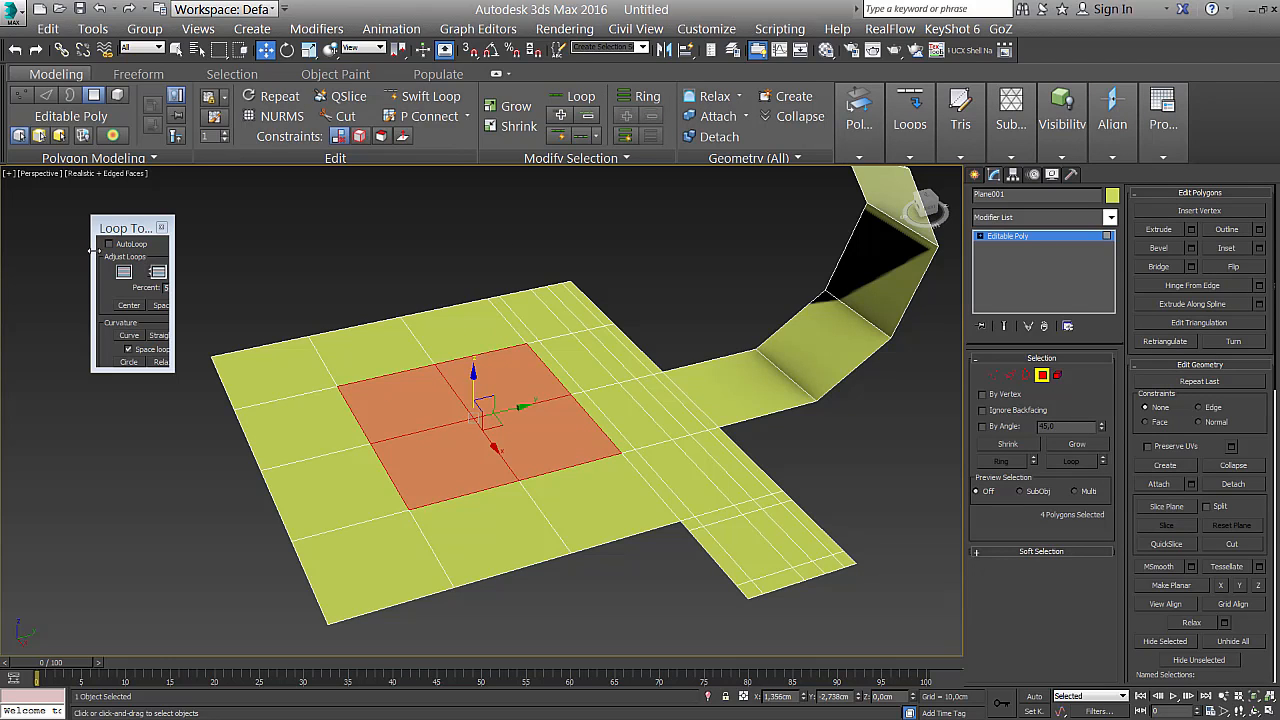
{"action": "mouse_move", "coordinate": [133, 237]}
{"action": "left_mouse_down"}
{"action": "mouse_move", "coordinate": [138, 222]}
{"action": "mouse_move", "coordinate": [148, 244]}
{"action": "mouse_move", "coordinate": [130, 226]}
{"action": "left_mouse_up"}
{"action": "middle_click_drag", "start_coordinate": [648, 346], "coordinate": [632, 355], "text": "alt"}
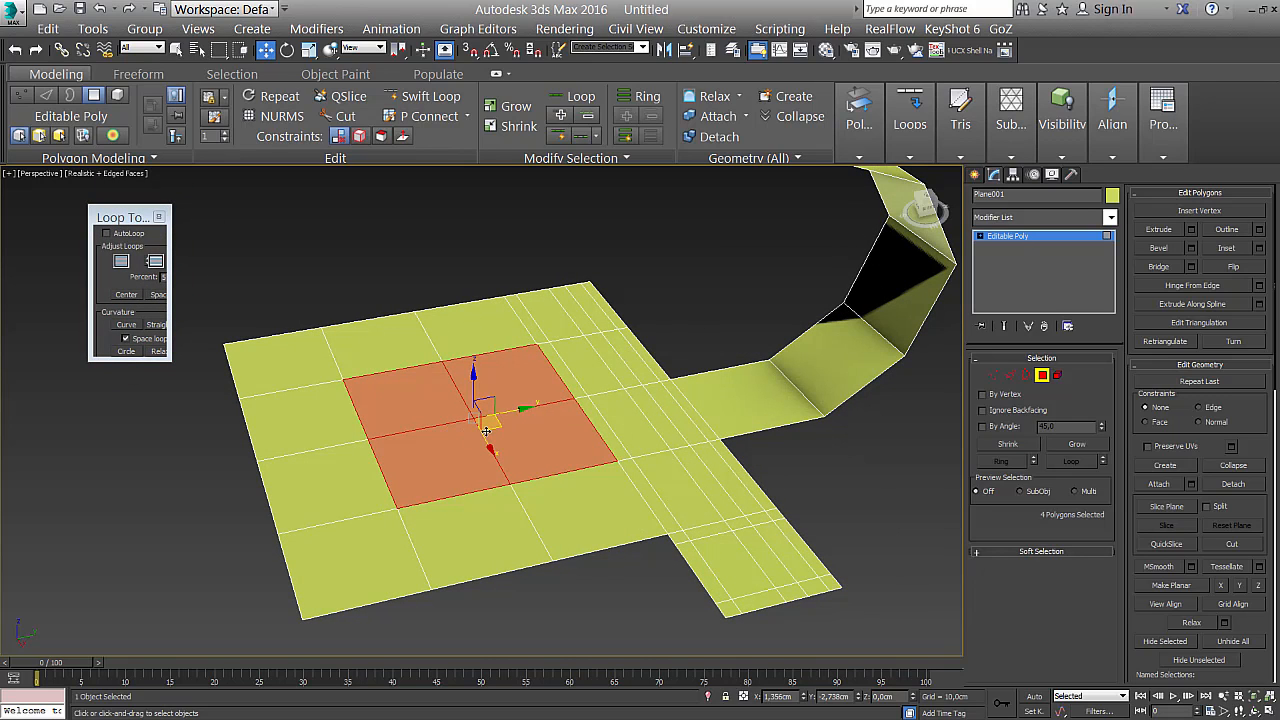
{"action": "key", "text": "Delete"}
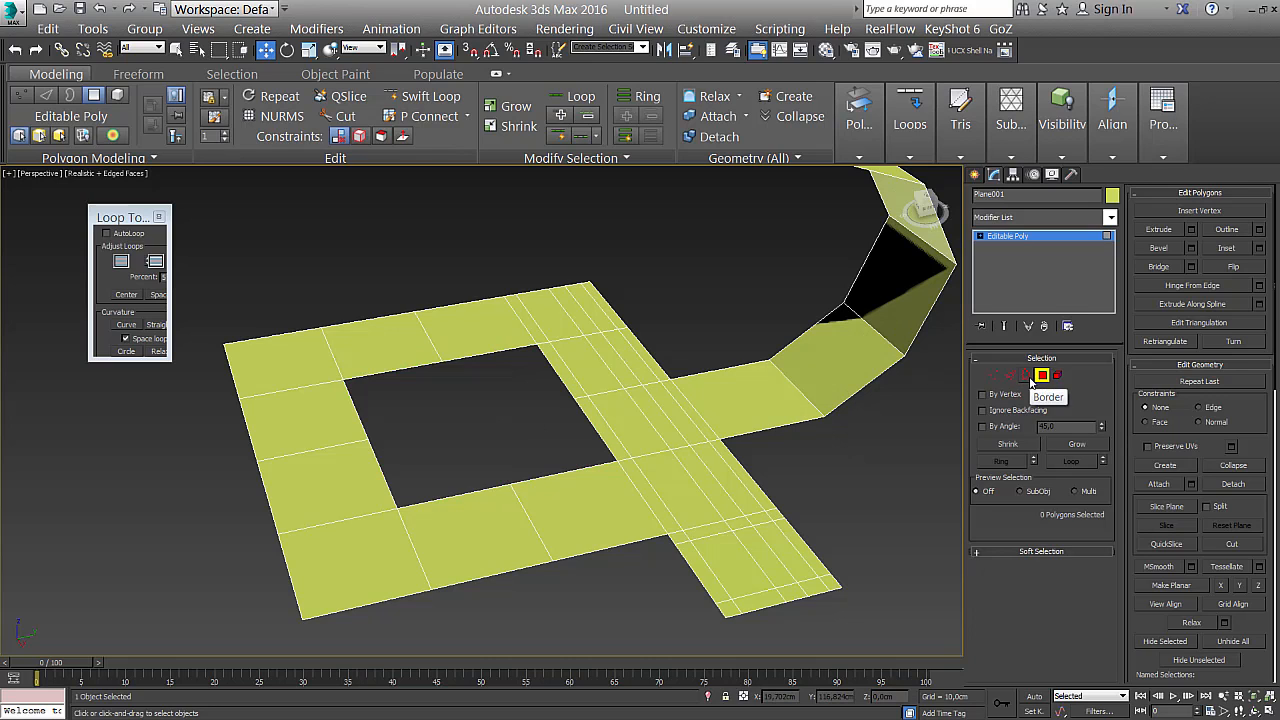
Select the border of the square hole and switch to edge editing with its edges selected
{"action": "left_click", "coordinate": [1025, 375]}
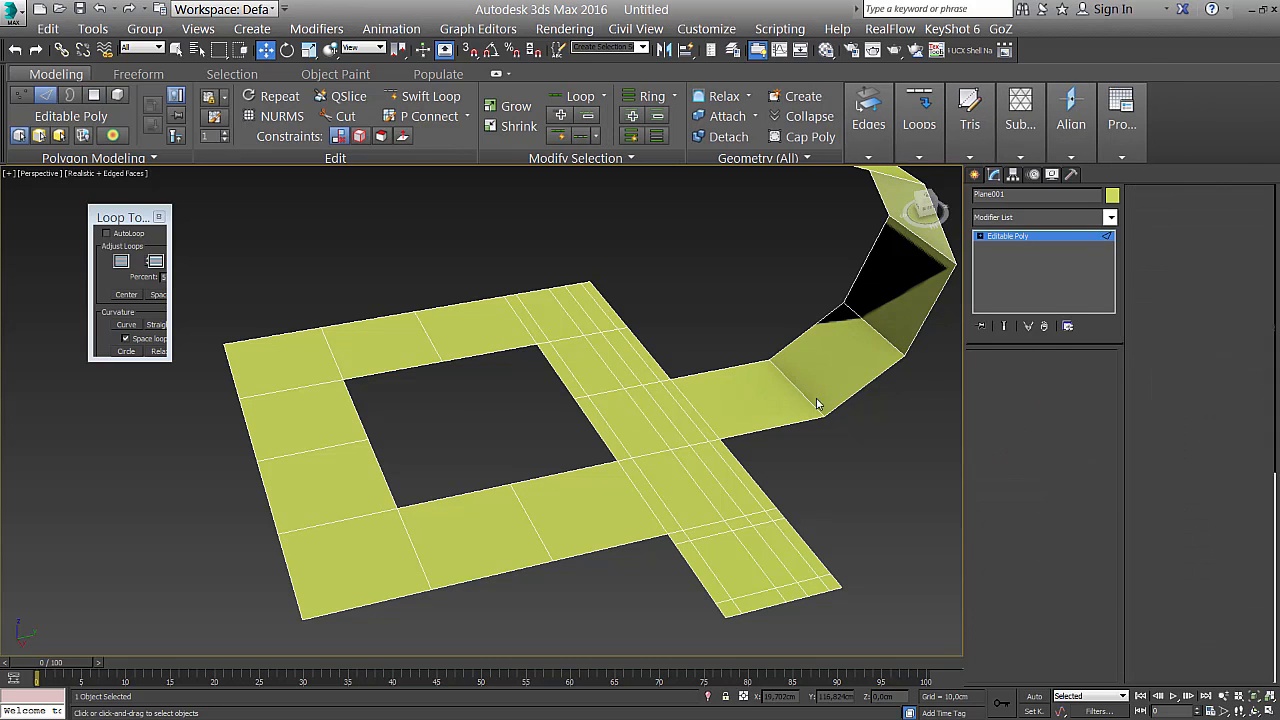
{"action": "left_click", "coordinate": [596, 428]}
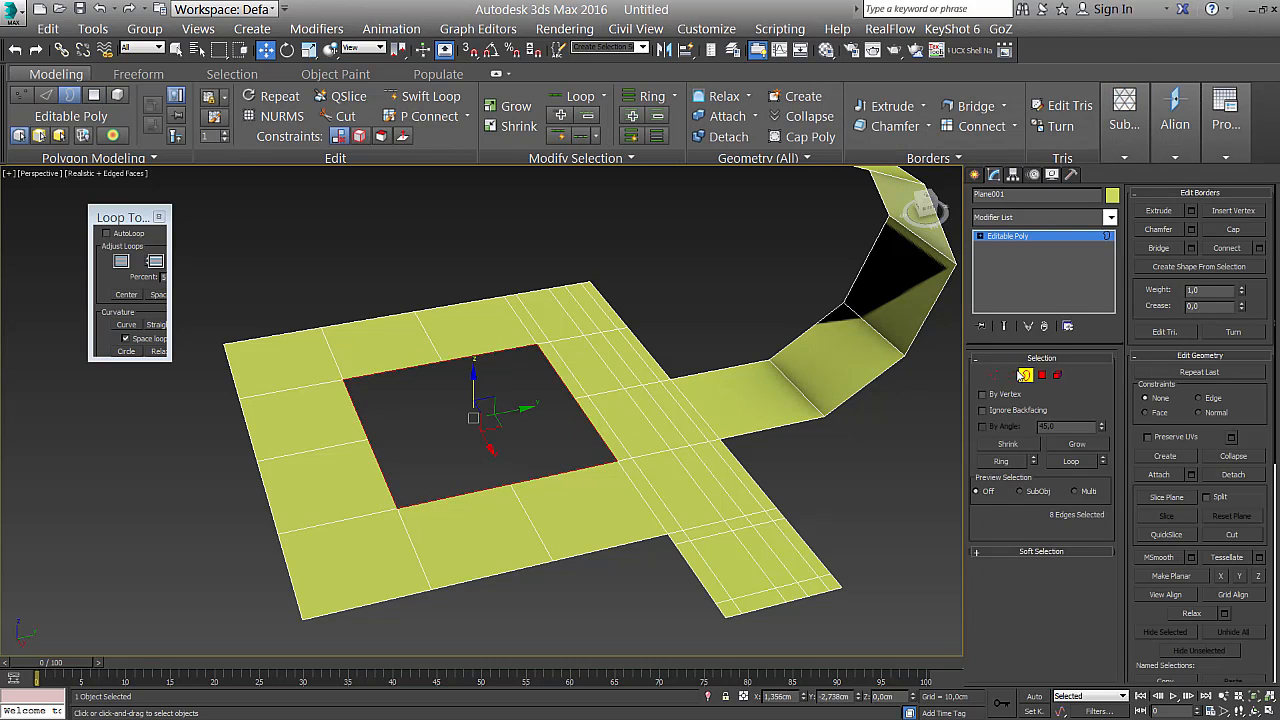
{"action": "left_click", "coordinate": [1010, 376]}
{"action": "mouse_move", "coordinate": [484, 410]}
{"action": "middle_mouse_down"}
{"action": "mouse_move", "coordinate": [530, 402]}
{"action": "mouse_move", "coordinate": [503, 400]}
{"action": "middle_mouse_up"}
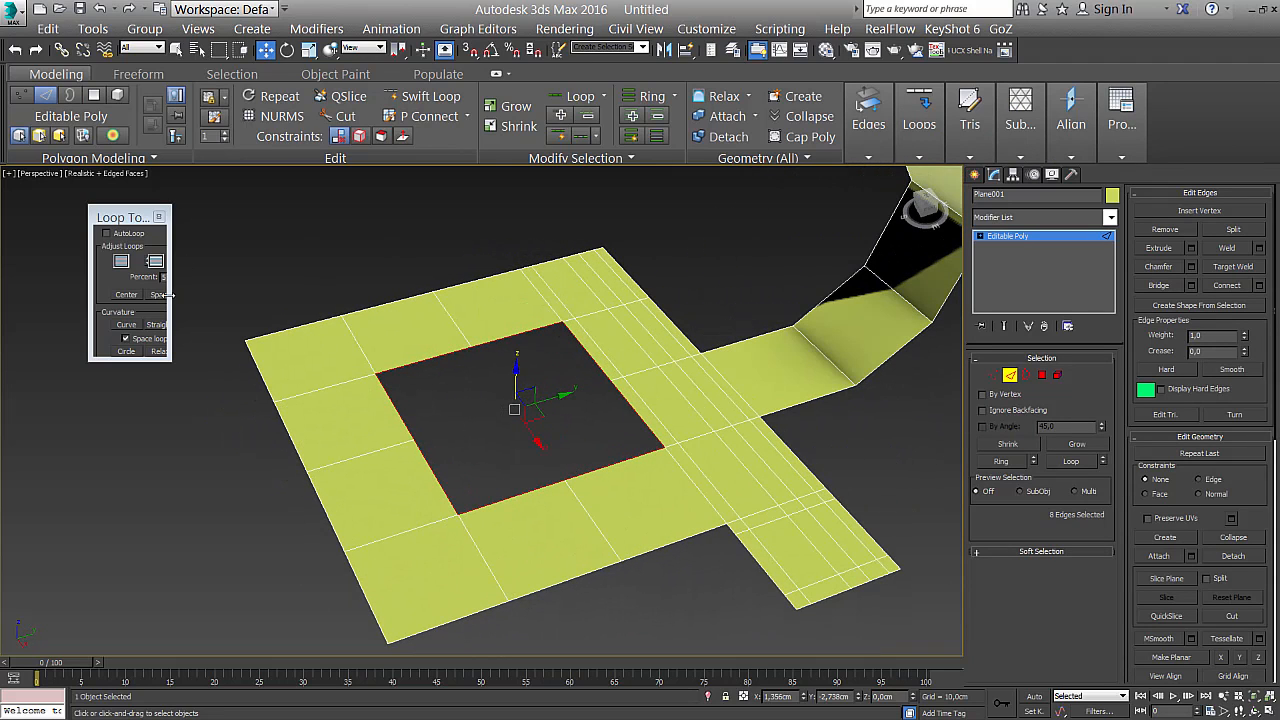
{"action": "left_click_drag", "start_coordinate": [121, 220], "coordinate": [135, 223]}
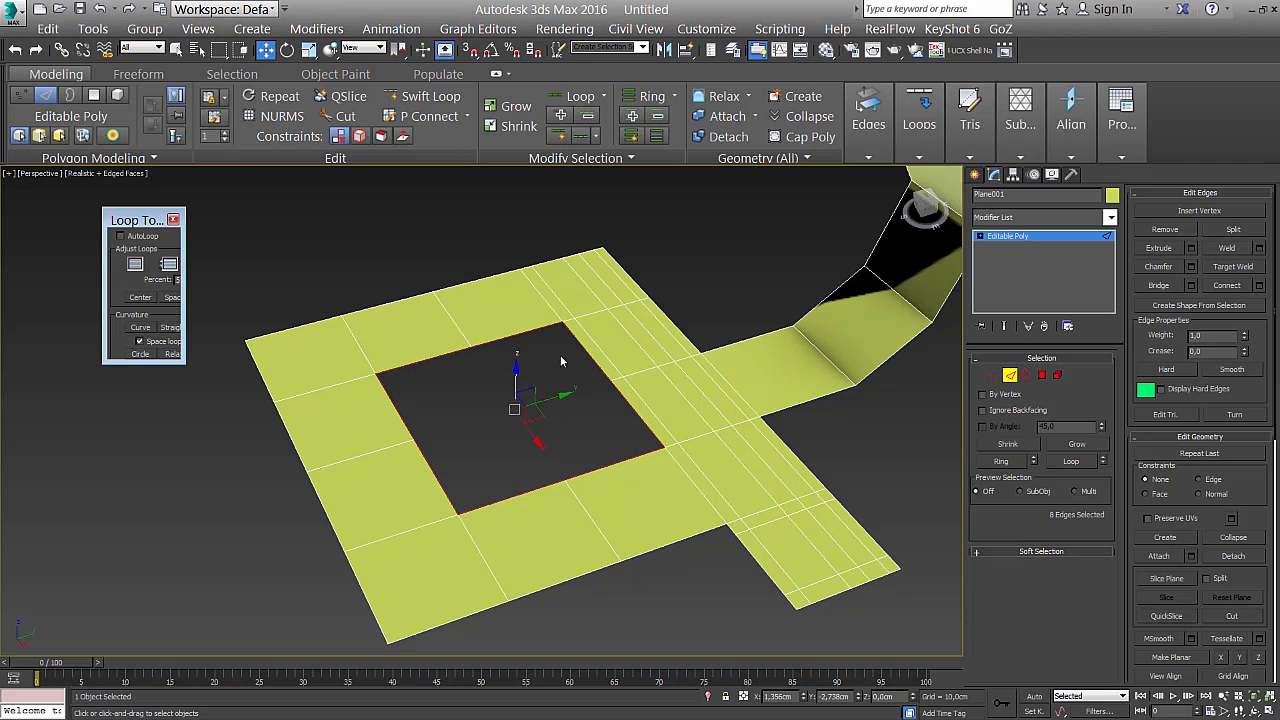
Try to reshape the square hole's edge loop into a circle with Loop Tools
{"action": "left_click", "coordinate": [139, 355]}
{"action": "middle_click_drag", "start_coordinate": [583, 486], "coordinate": [556, 420], "text": "alt"}
{"action": "middle_click_drag", "start_coordinate": [514, 340], "coordinate": [546, 380], "text": "alt"}
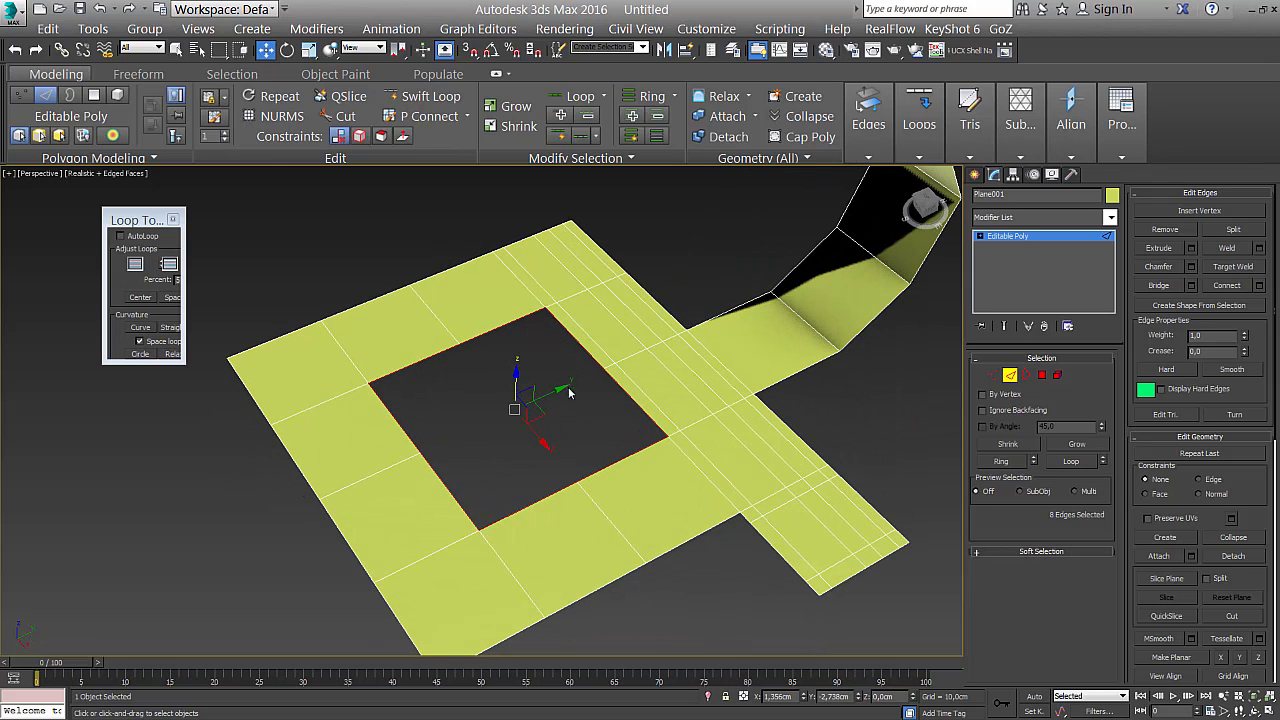
{"action": "middle_click_drag", "start_coordinate": [569, 393], "coordinate": [580, 431], "text": "alt"}
Extrude the square hole's edges inward by scaling them uniformly, forming a narrow inner ring of faces
{"action": "key", "text": "r"}
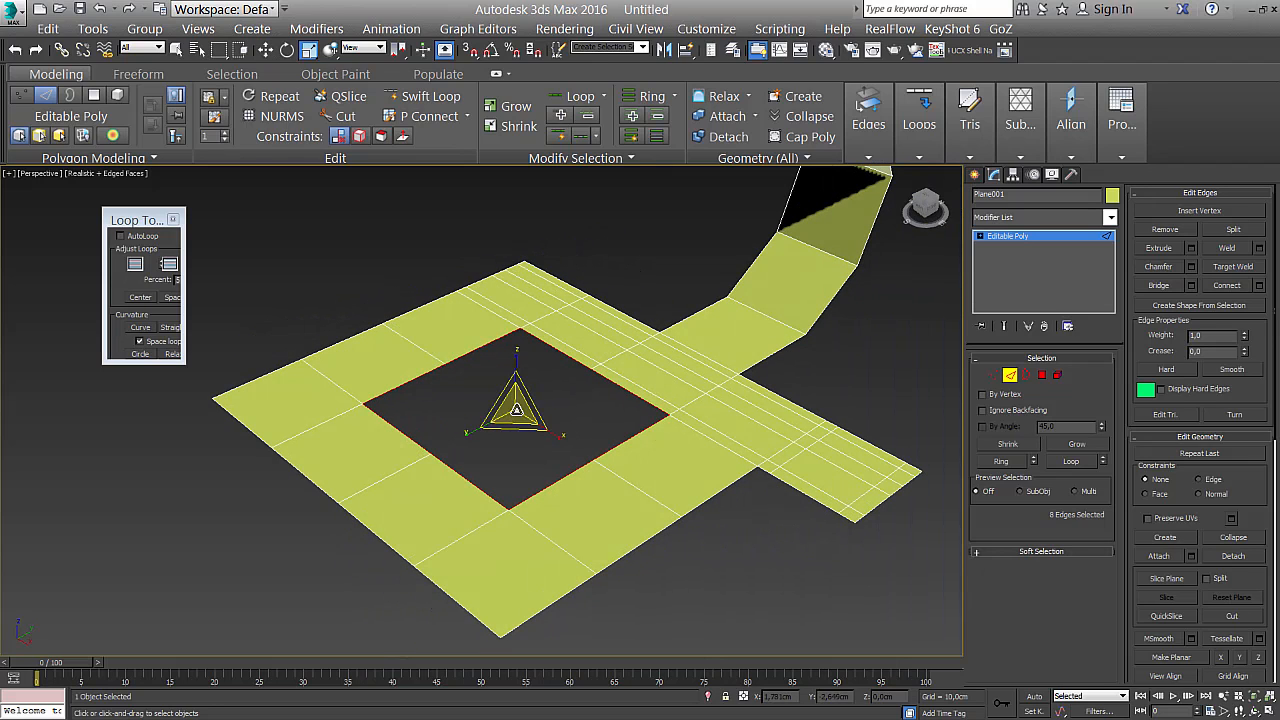
{"action": "mouse_move", "coordinate": [517, 411]}
{"action": "left_mouse_down"}
{"action": "mouse_move", "coordinate": [530, 432]}
{"action": "mouse_move", "coordinate": [514, 412]}
{"action": "mouse_move", "coordinate": [520, 428]}
{"action": "left_mouse_up"}
{"action": "key", "text": "ctrl+z"}
Reshape the hole's inner edge loop into a circle with Loop Tools and scale it down slightly
{"action": "middle_click_drag", "start_coordinate": [520, 428], "coordinate": [592, 405], "text": "alt"}
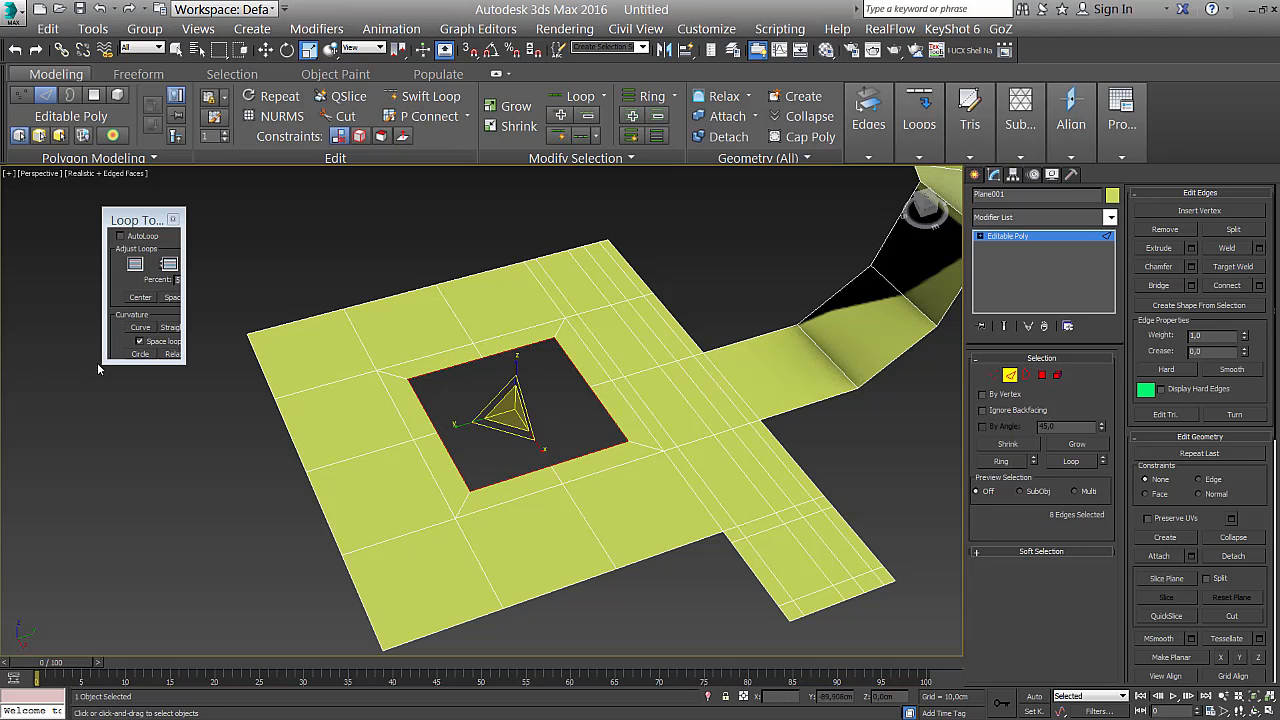
{"action": "left_click", "coordinate": [141, 354]}
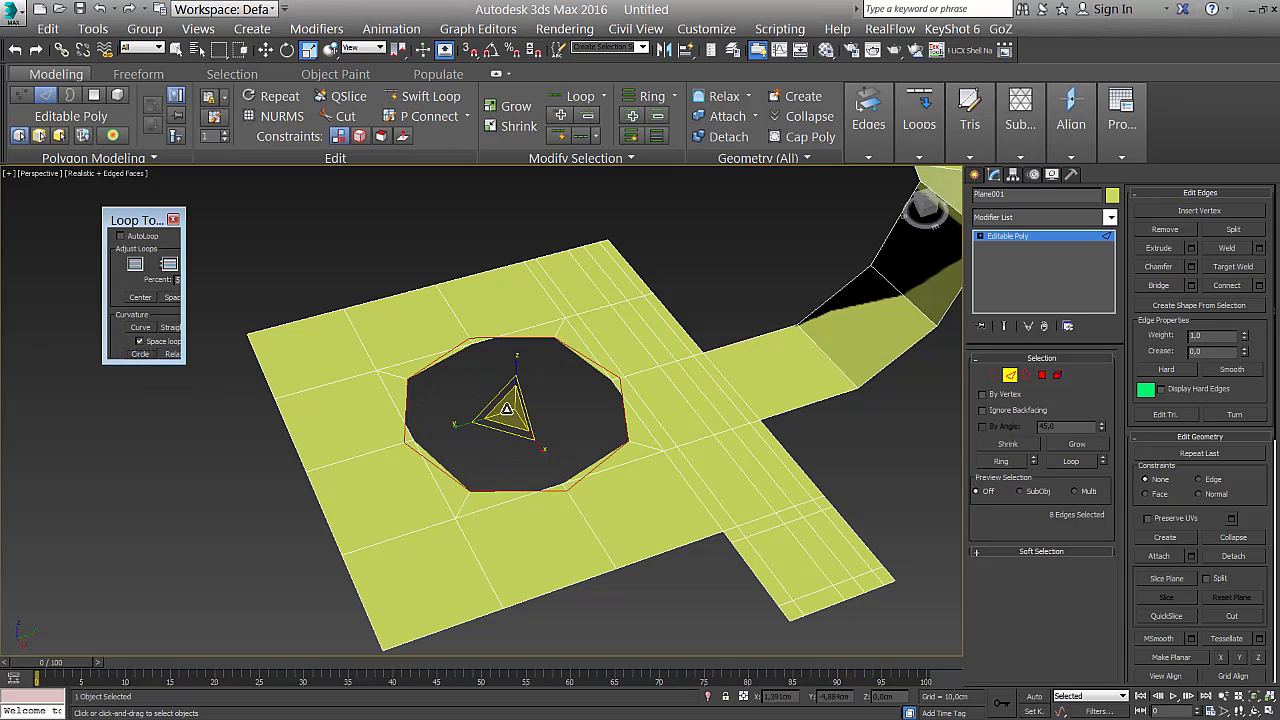
{"action": "left_click_drag", "start_coordinate": [507, 412], "coordinate": [513, 428]}
Extrude the round hole's edge loop straight up about 44 cm into an open tube
{"action": "middle_click_drag", "start_coordinate": [596, 392], "coordinate": [538, 361], "text": "alt"}
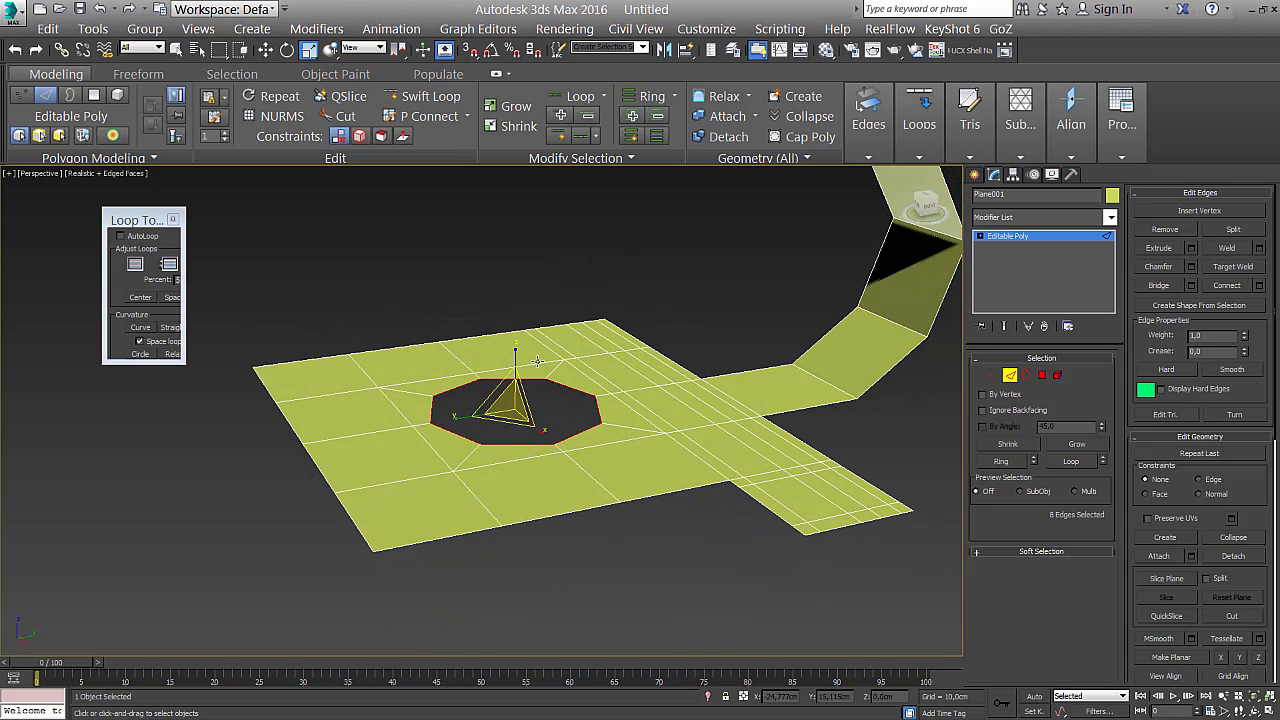
{"action": "key", "text": "w"}
{"action": "left_click_drag", "start_coordinate": [514, 360], "coordinate": [507, 178], "text": "shift"}
{"action": "middle_click_drag", "start_coordinate": [509, 342], "coordinate": [692, 360], "text": "alt"}
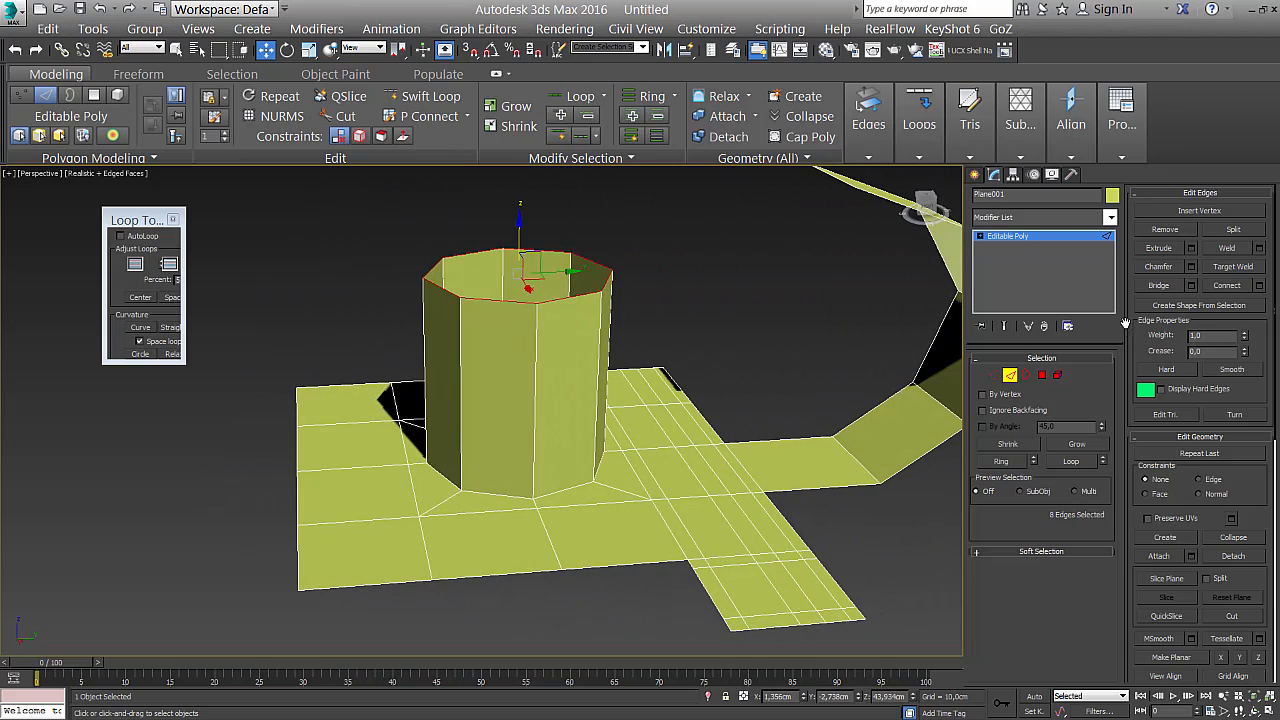
Leave edge editing and apply a TurboSmooth modifier to the whole mesh
{"action": "left_click", "coordinate": [1010, 375]}
{"action": "left_click", "coordinate": [1038, 218]}
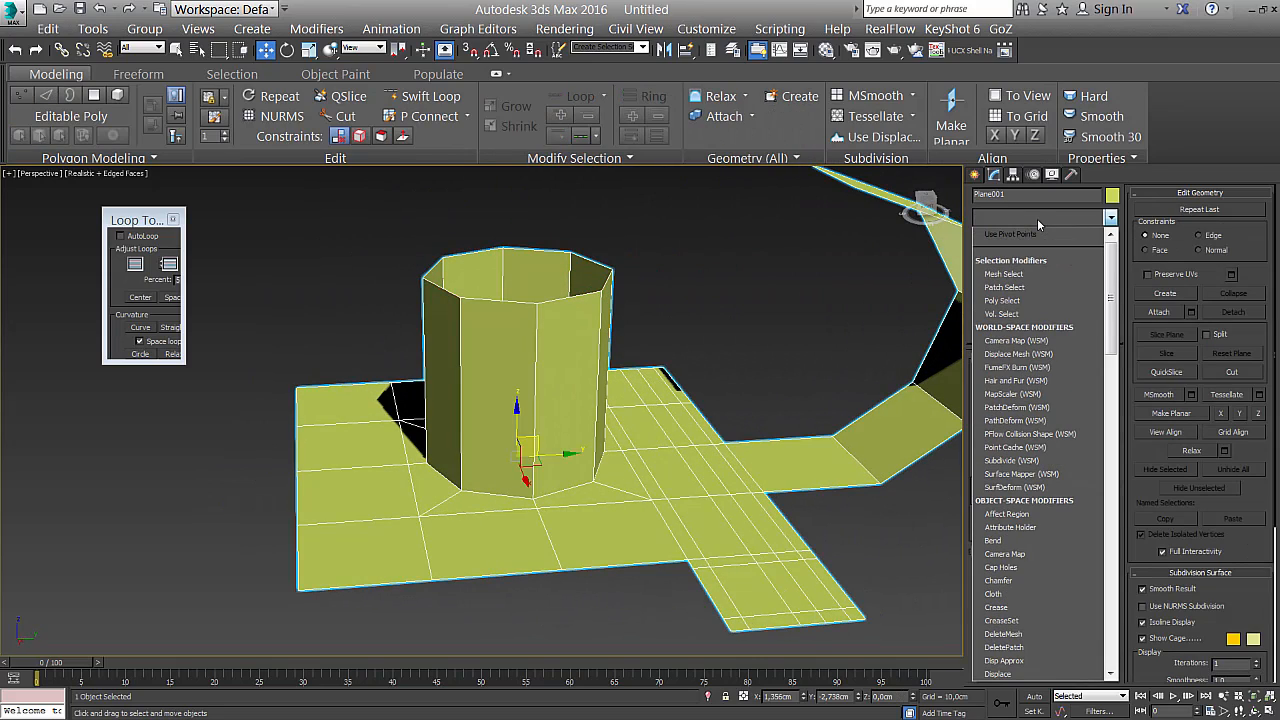
{"action": "type", "text": "tu"}
{"action": "key", "text": "Return"}
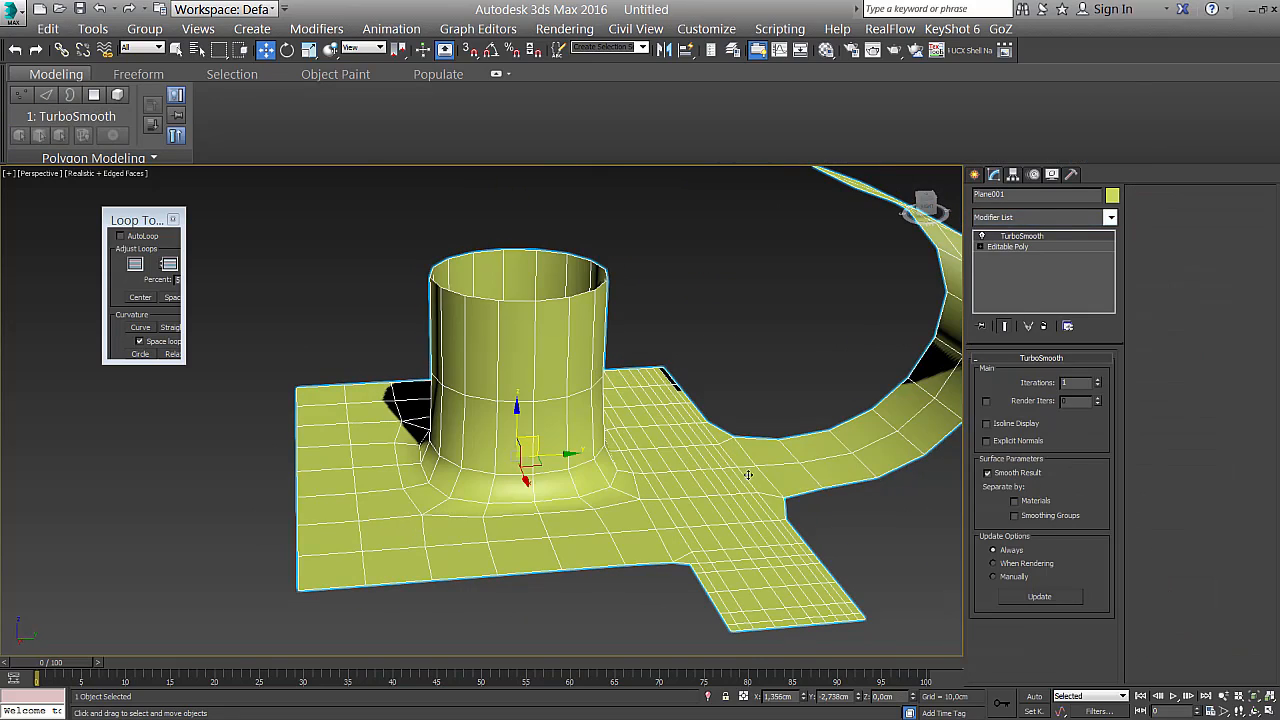
{"action": "middle_click_drag", "start_coordinate": [748, 474], "coordinate": [491, 468], "text": "alt"}
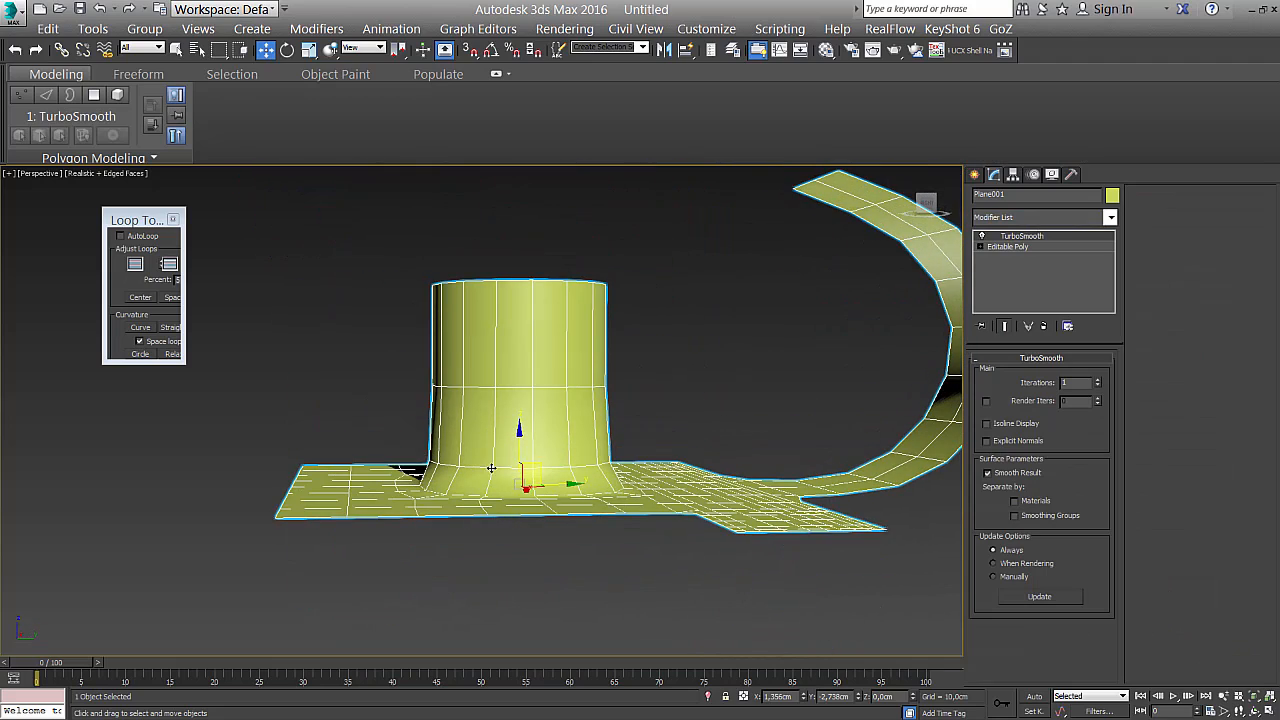
Return to the Editable Poly level and insert a Swift Loop edge loop around the tube just above its base
{"action": "scroll", "coordinate": [500, 472], "scroll_direction": "up", "scroll_amount": 3}
{"action": "left_click", "coordinate": [1008, 246]}
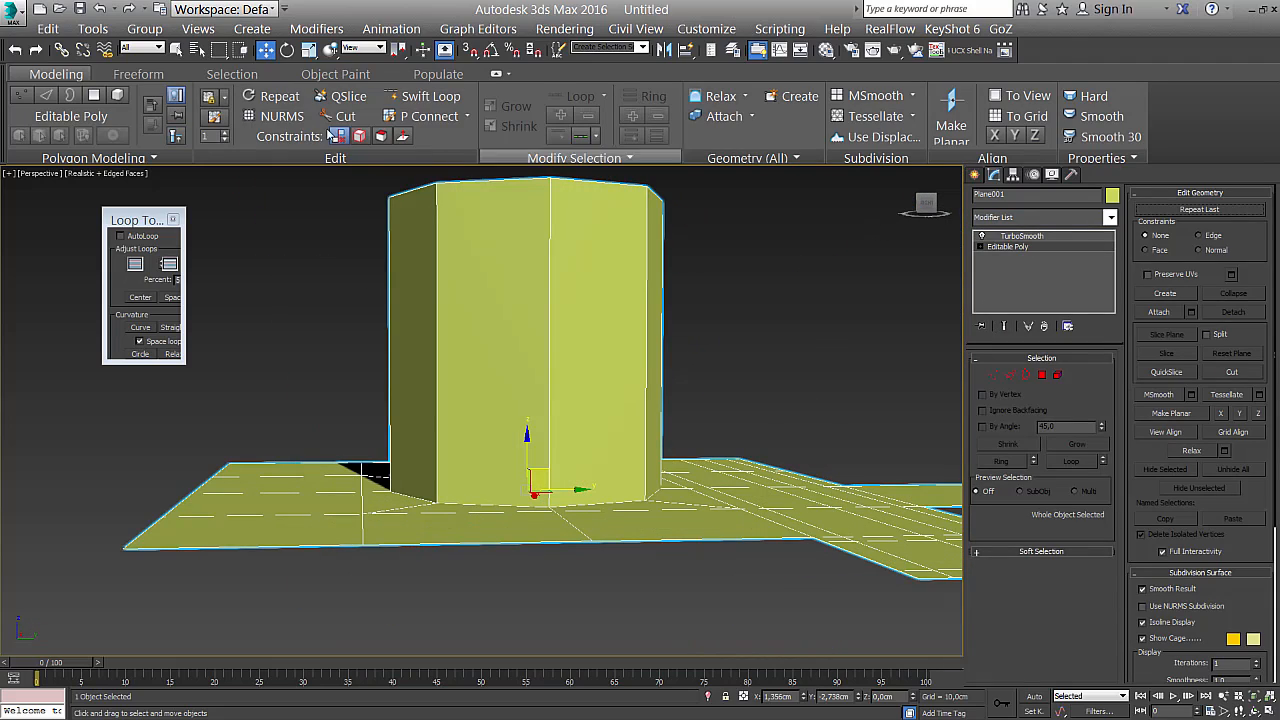
{"action": "left_click", "coordinate": [420, 96]}
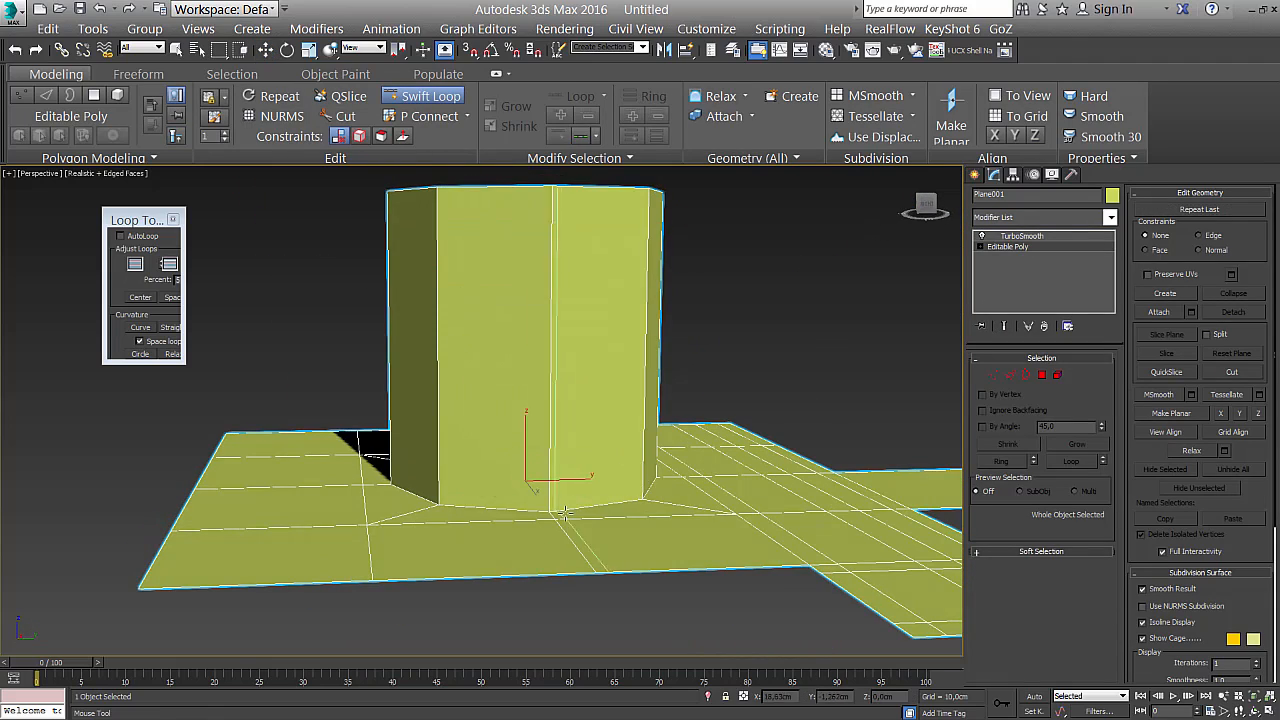
{"action": "left_click", "coordinate": [551, 497]}
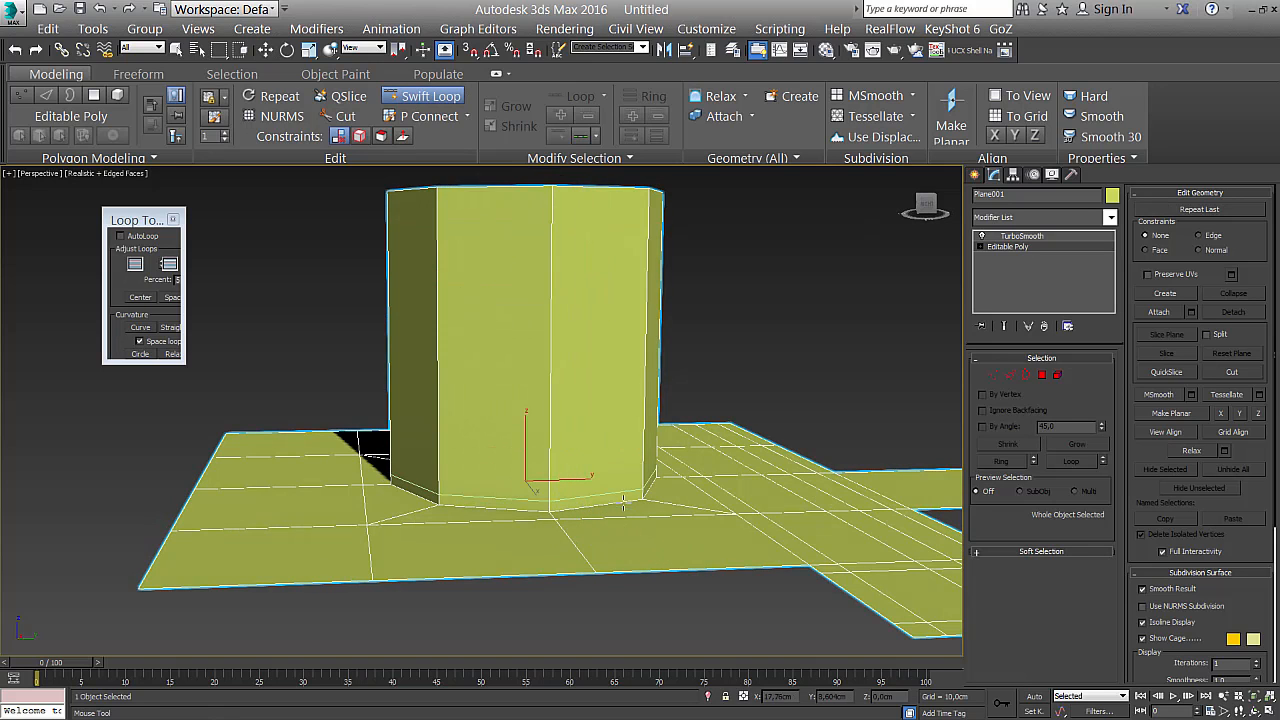
{"action": "middle_click_drag", "start_coordinate": [553, 497], "coordinate": [640, 490], "text": "alt"}
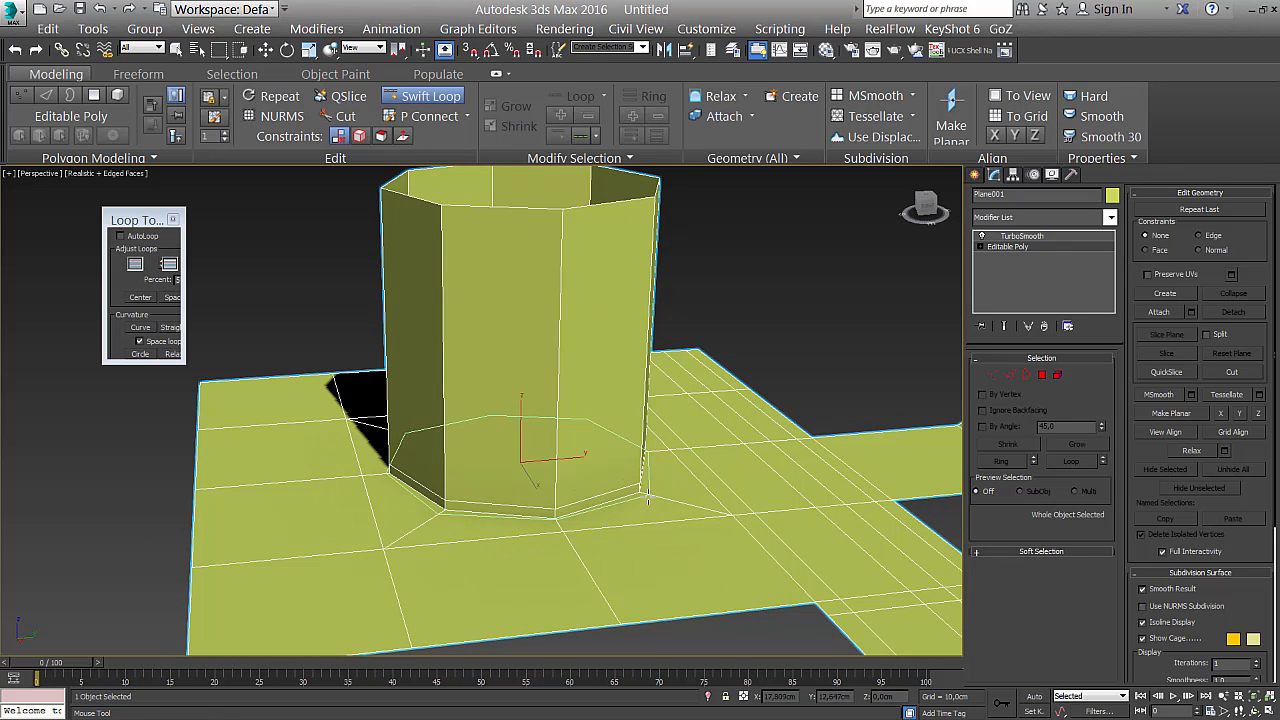
{"action": "left_click", "coordinate": [645, 490]}
{"action": "key", "text": "w"}
Show the TurboSmooth result again with the mesh deselected and the edged-faces display turned off
{"action": "middle_click_drag", "start_coordinate": [802, 250], "coordinate": [822, 272], "text": "alt"}
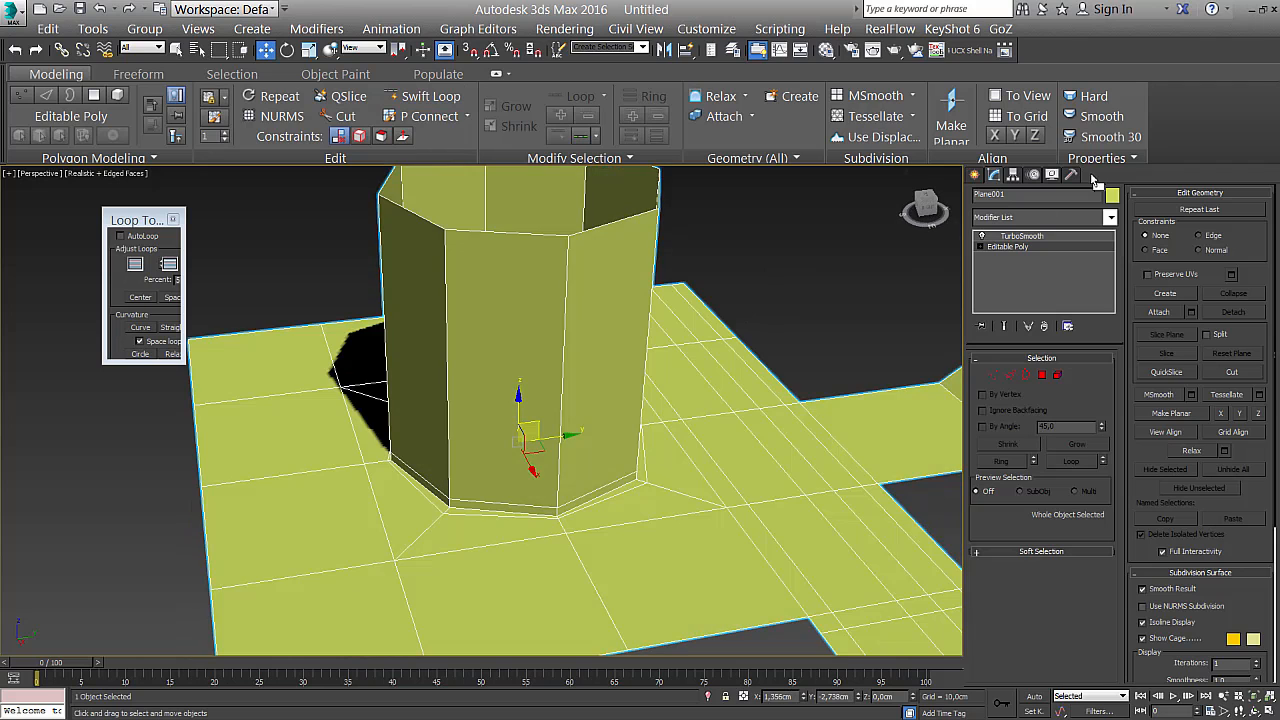
{"action": "middle_click_drag", "start_coordinate": [635, 370], "coordinate": [646, 405], "text": "alt"}
{"action": "left_click", "coordinate": [1014, 237]}
{"action": "left_click", "coordinate": [782, 310]}
{"action": "scroll", "coordinate": [598, 384], "scroll_direction": "down", "scroll_amount": 6}
{"action": "key", "text": "F4"}
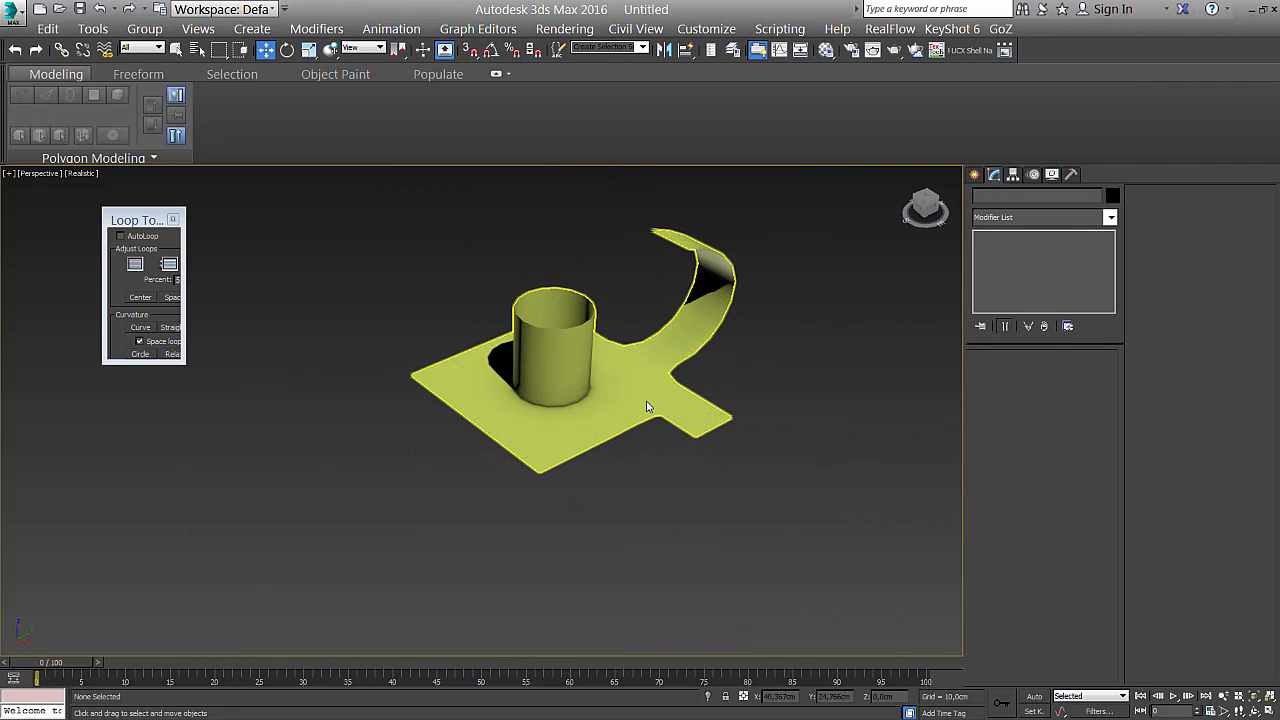